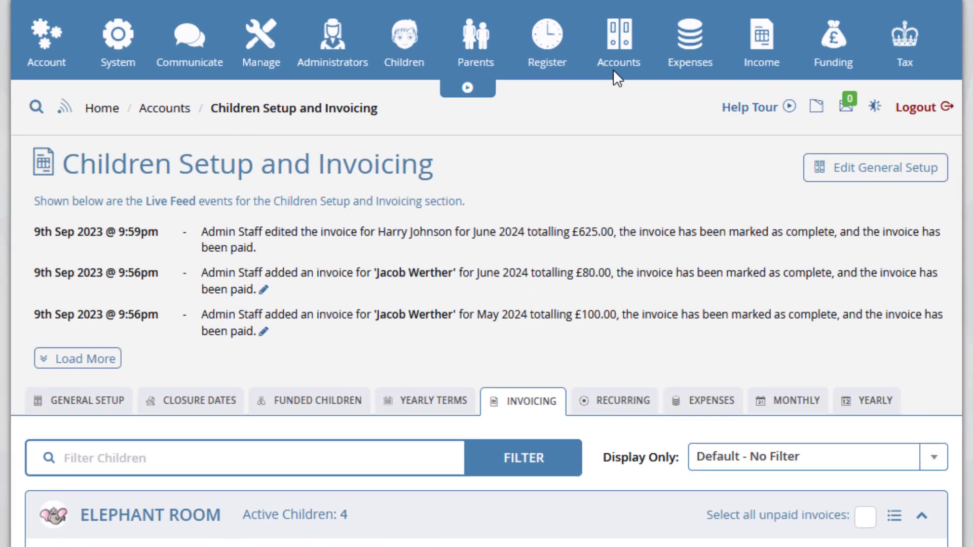
- Open the general accounts setup for editing, and show and hide its help video
{"action": "mouse_move", "coordinate": [556, 37]}
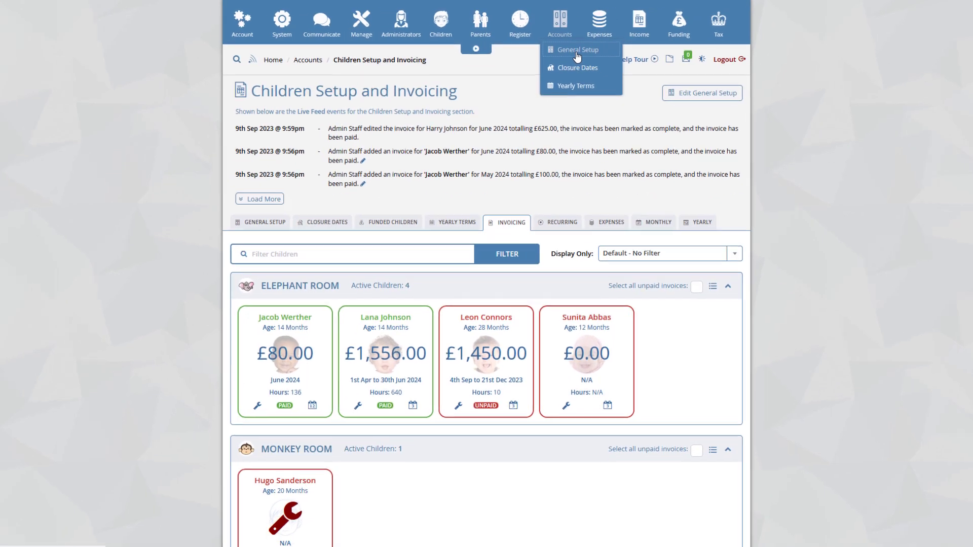
{"action": "left_click", "coordinate": [652, 96]}
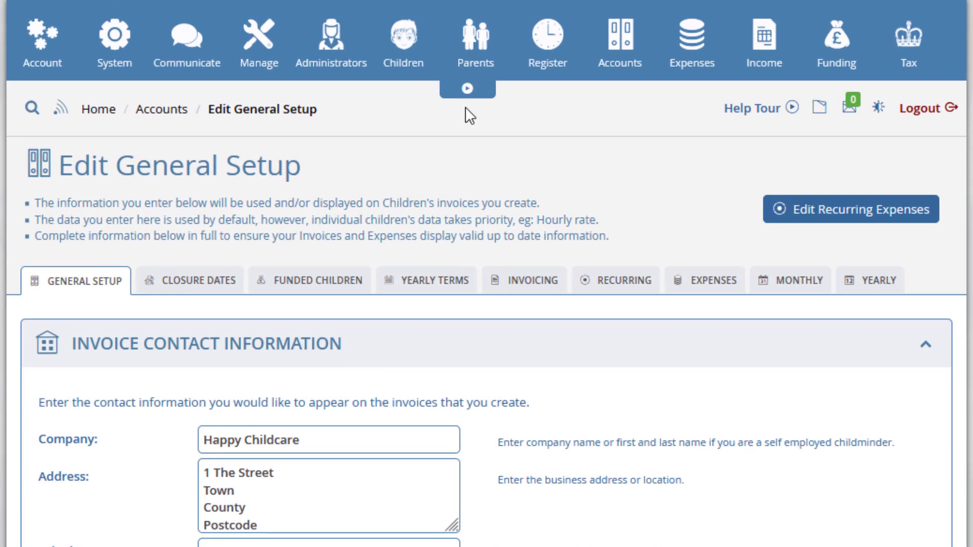
{"action": "left_click", "coordinate": [470, 91]}
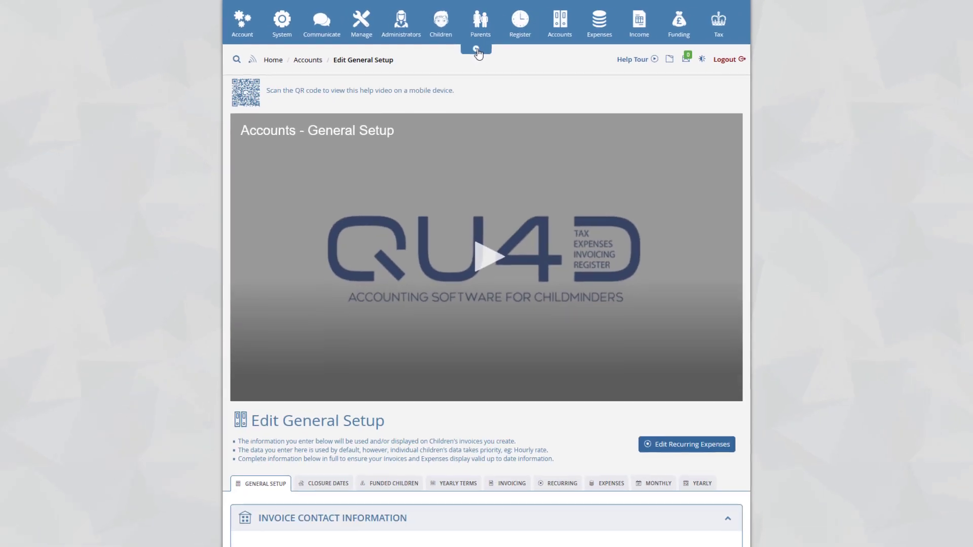
{"action": "left_click", "coordinate": [477, 50]}
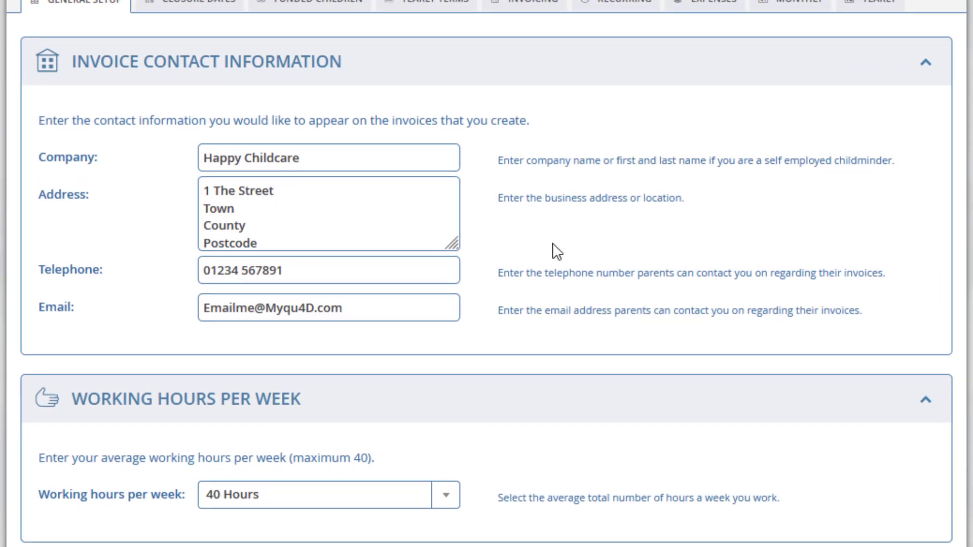
- Review the invoice contact details, working hours, payment options, and the hourly, half/full day, before/after school and session rates
{"action": "scroll", "coordinate": [556, 251], "scroll_direction": "down", "scroll_amount": 5}
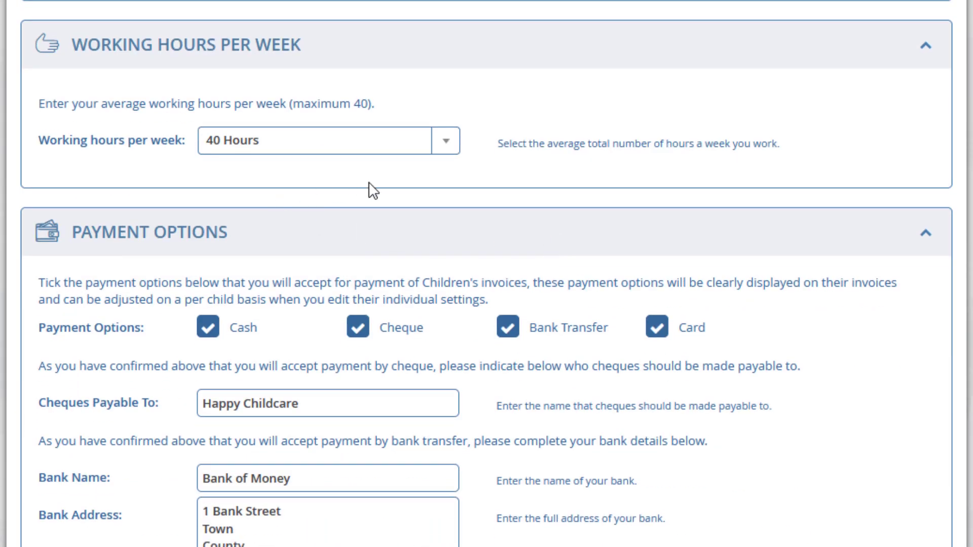
{"action": "scroll", "coordinate": [502, 177], "scroll_direction": "down", "scroll_amount": 4}
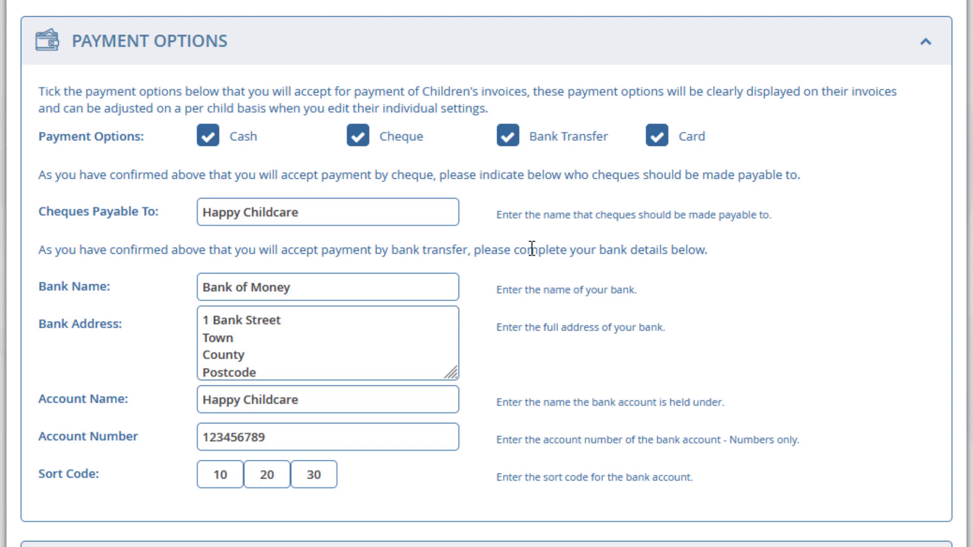
{"action": "scroll", "coordinate": [531, 248], "scroll_direction": "down", "scroll_amount": 4}
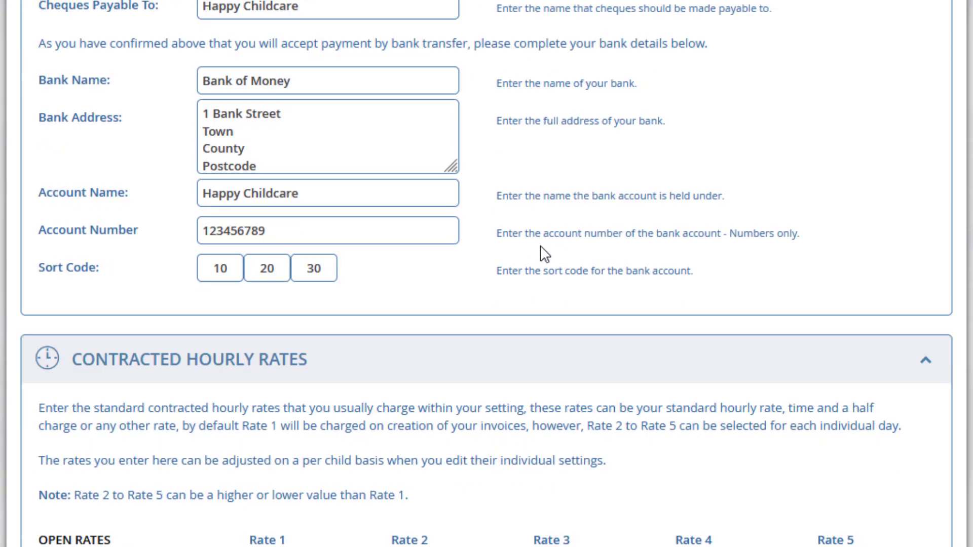
{"action": "scroll", "coordinate": [540, 247], "scroll_direction": "down", "scroll_amount": 6}
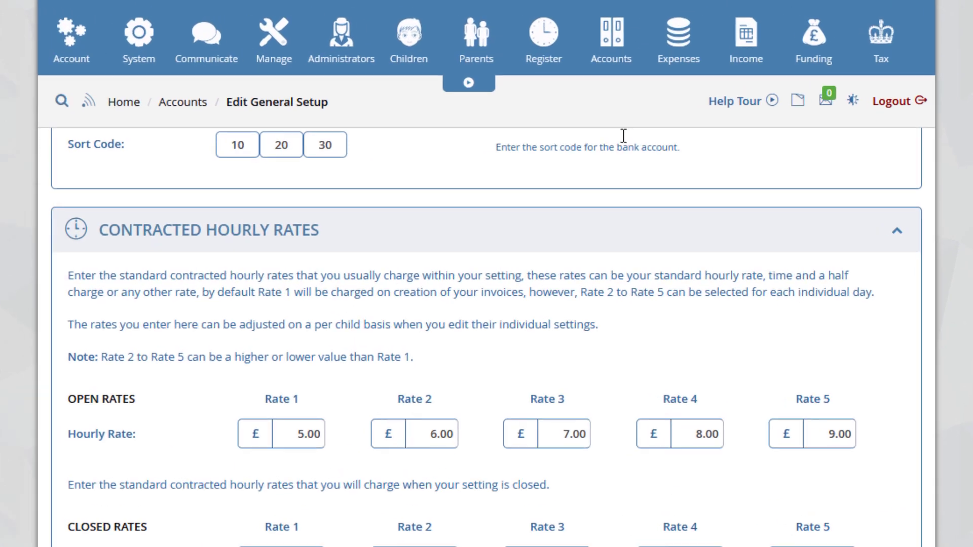
{"action": "mouse_move", "coordinate": [562, 28]}
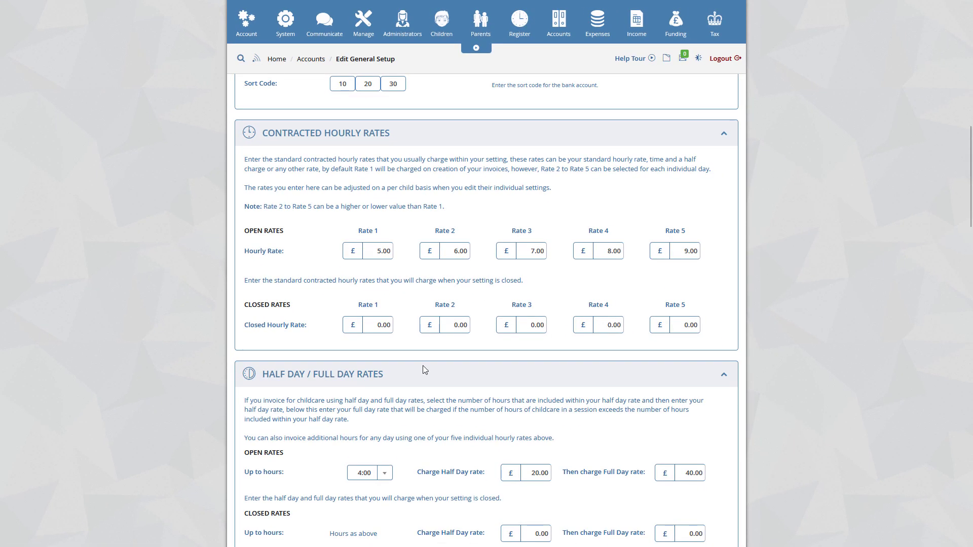
{"action": "scroll", "coordinate": [422, 365], "scroll_direction": "down", "scroll_amount": 1}
{"action": "scroll", "coordinate": [423, 368], "scroll_direction": "down", "scroll_amount": 3}
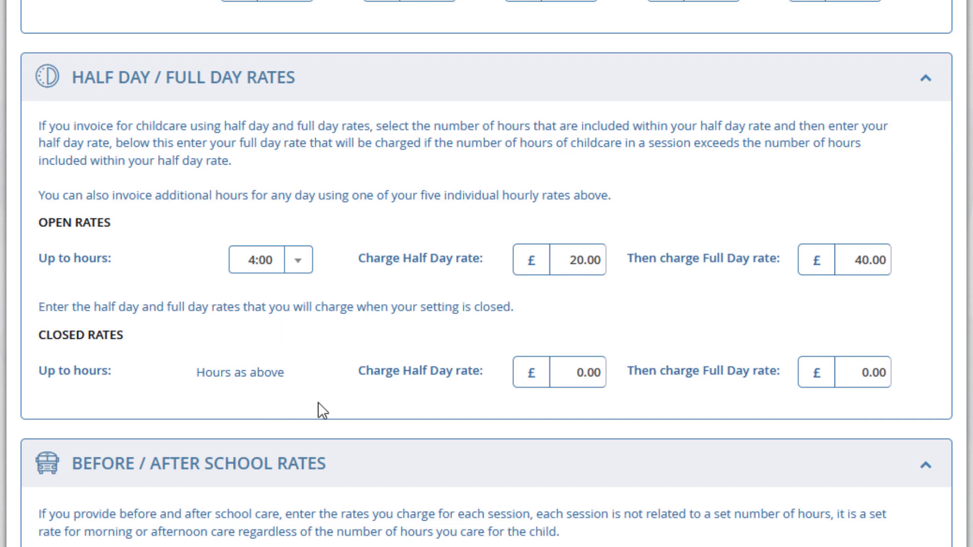
{"action": "scroll", "coordinate": [380, 355], "scroll_direction": "down", "scroll_amount": 3}
{"action": "scroll", "coordinate": [381, 351], "scroll_direction": "down", "scroll_amount": 3}
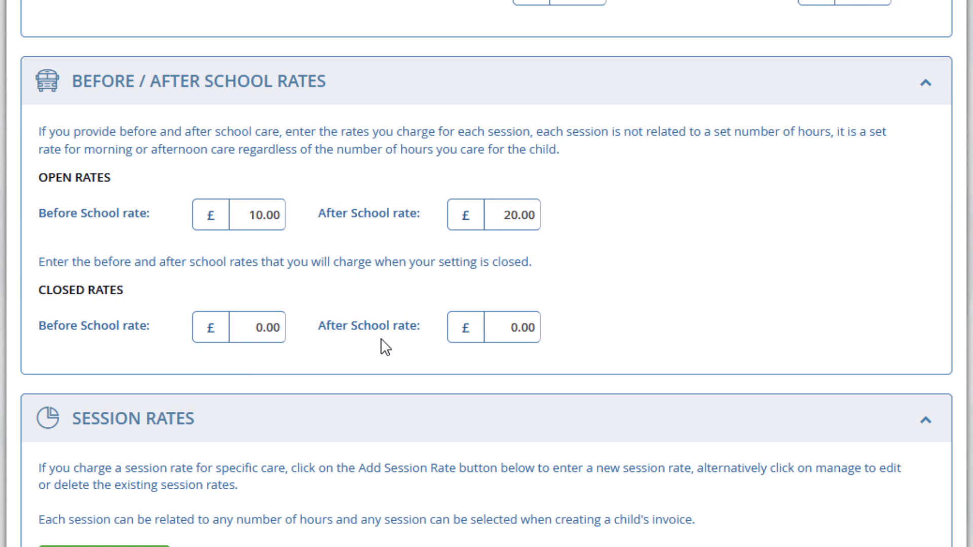
{"action": "scroll", "coordinate": [384, 347], "scroll_direction": "down", "scroll_amount": 7}
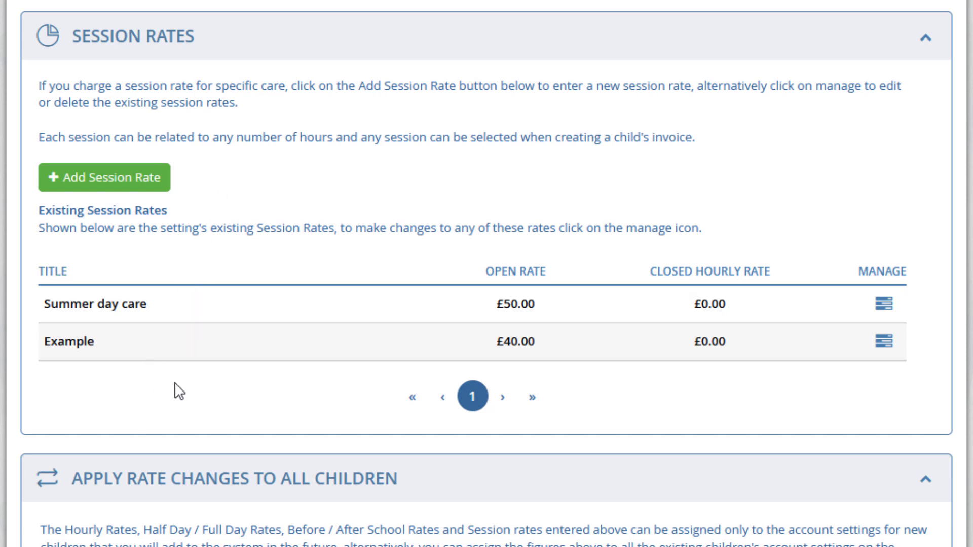
- Set the childcare rate changes to apply to existing children
{"action": "scroll", "coordinate": [228, 406], "scroll_direction": "down", "scroll_amount": 8}
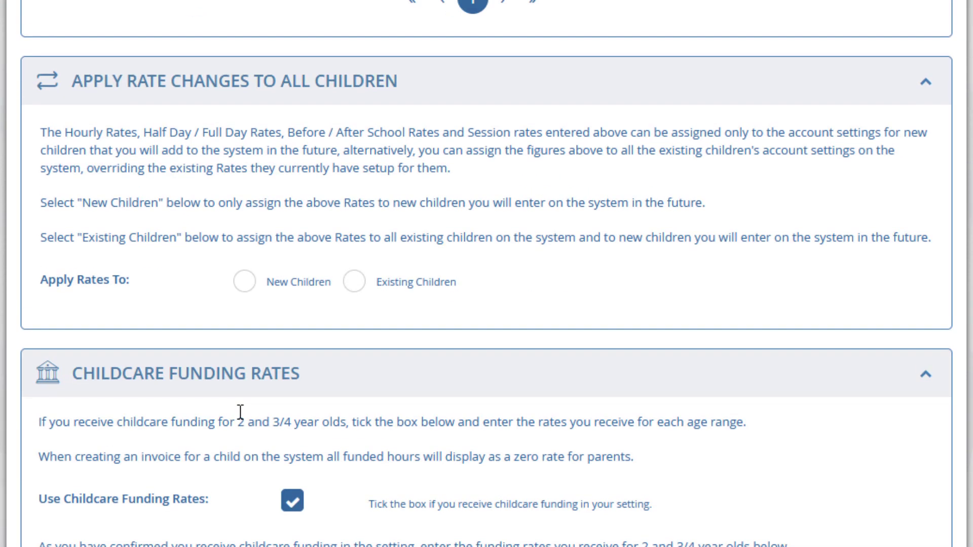
{"action": "scroll", "coordinate": [298, 443], "scroll_direction": "up", "scroll_amount": 1}
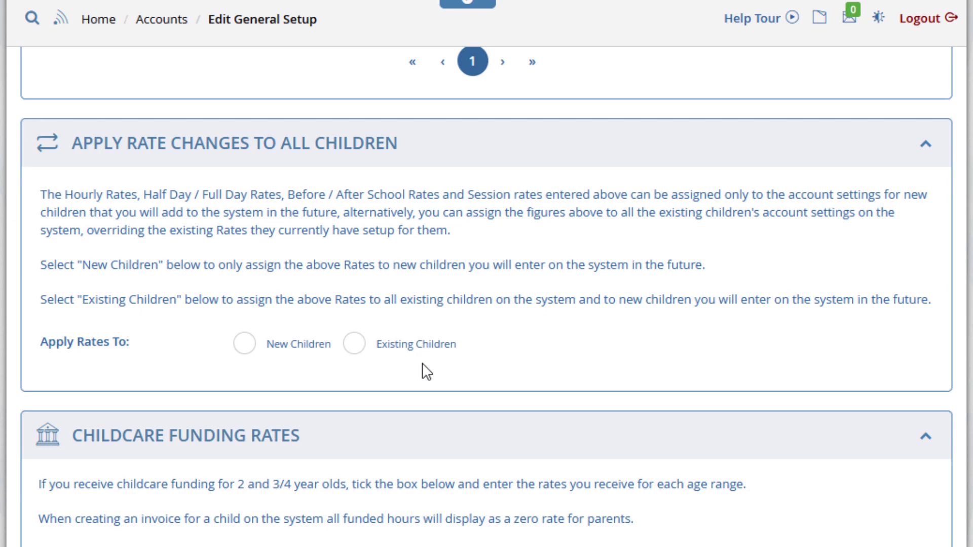
{"action": "left_click", "coordinate": [353, 343]}
- Review the funding rates and meal allowances, and set the food and drink allowance to apply to existing children
{"action": "scroll", "coordinate": [553, 384], "scroll_direction": "down", "scroll_amount": 5}
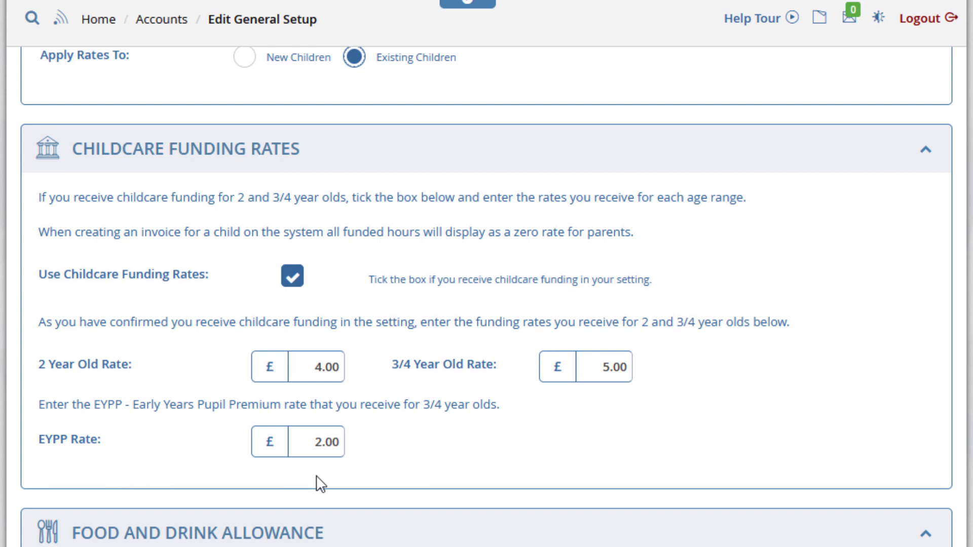
{"action": "scroll", "coordinate": [542, 299], "scroll_direction": "down", "scroll_amount": 7}
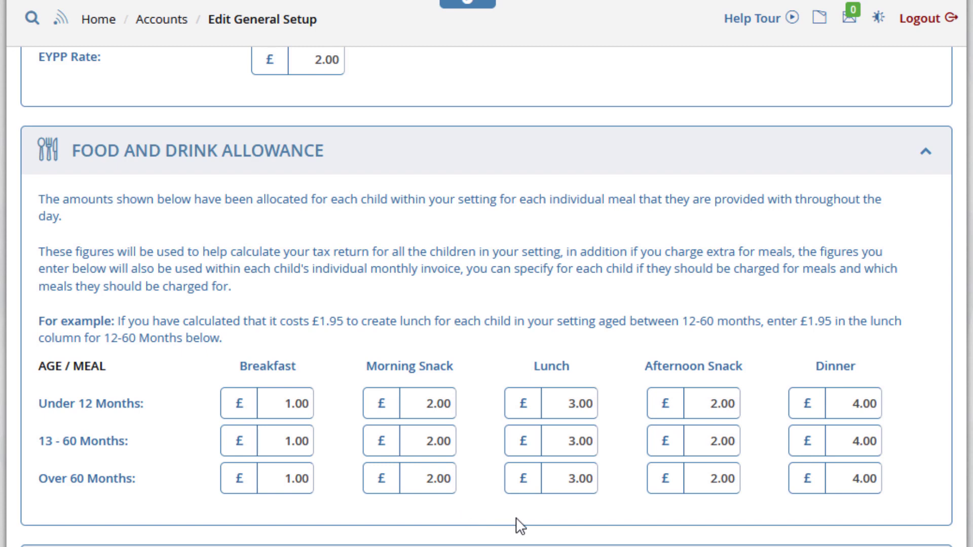
{"action": "scroll", "coordinate": [520, 526], "scroll_direction": "down", "scroll_amount": 5}
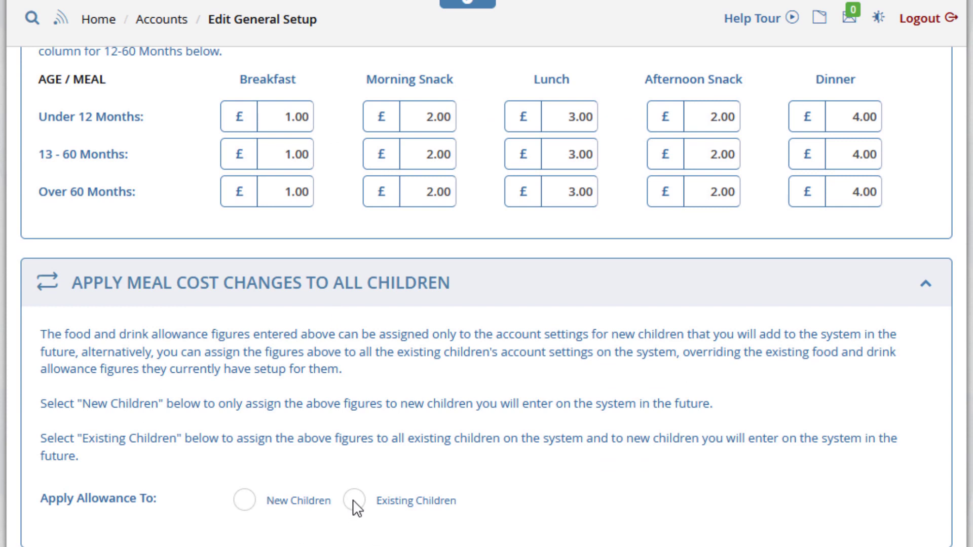
{"action": "left_click", "coordinate": [403, 503]}
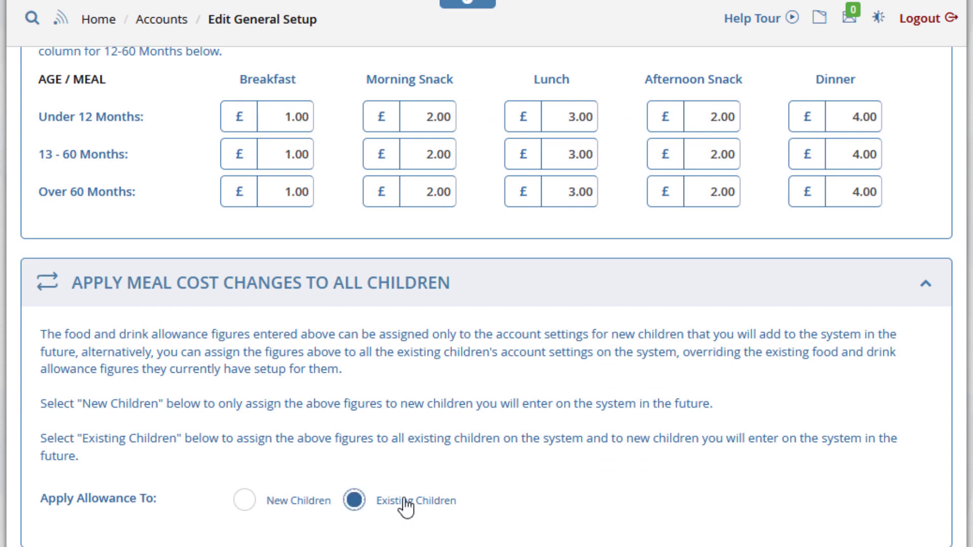
- Check the vehicle expenses and logo sections, and save the general accounts setup
{"action": "scroll", "coordinate": [606, 495], "scroll_direction": "down", "scroll_amount": 7}
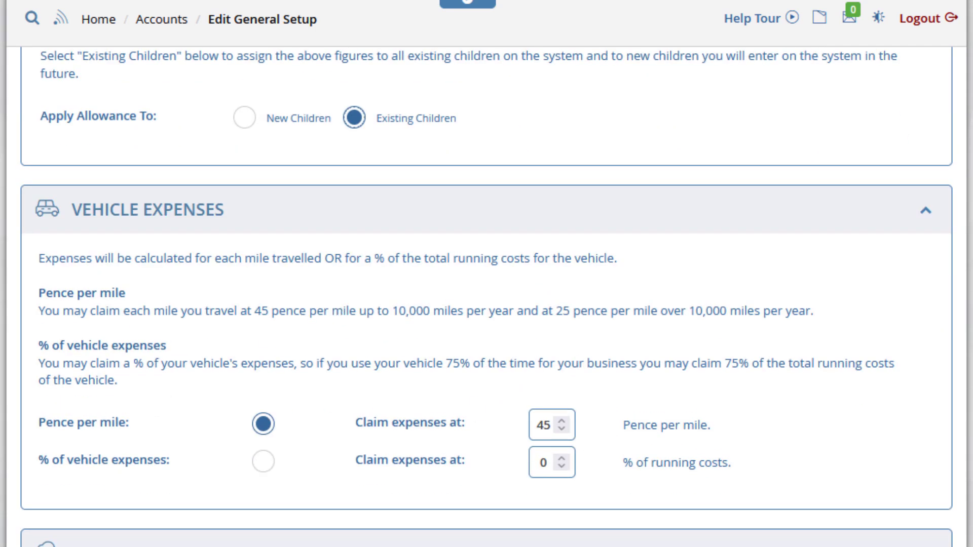
{"action": "scroll", "coordinate": [118, 395], "scroll_direction": "down", "scroll_amount": 7}
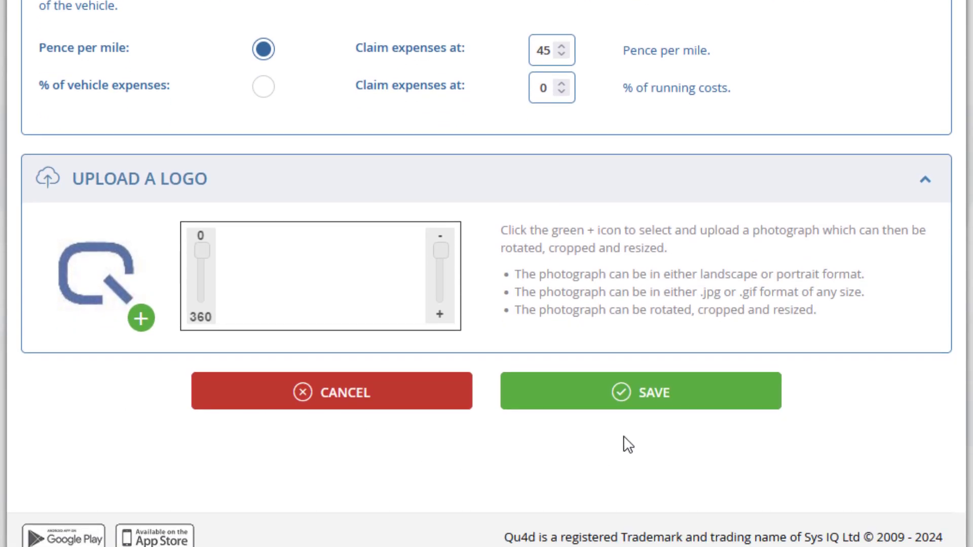
{"action": "left_click", "coordinate": [642, 400]}
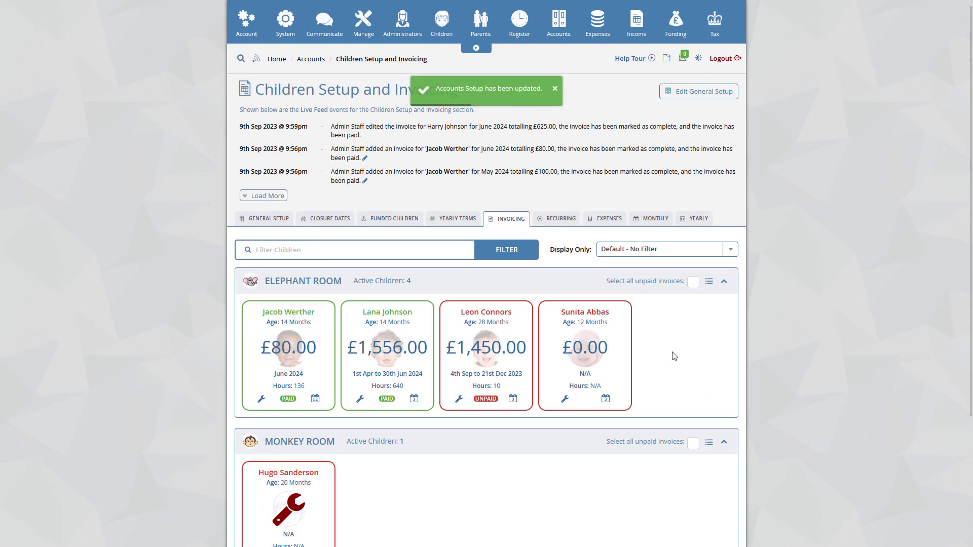
- Open the individual accounts settings for the child in the Monkey Room
{"action": "scroll", "coordinate": [676, 355], "scroll_direction": "down", "scroll_amount": 1}
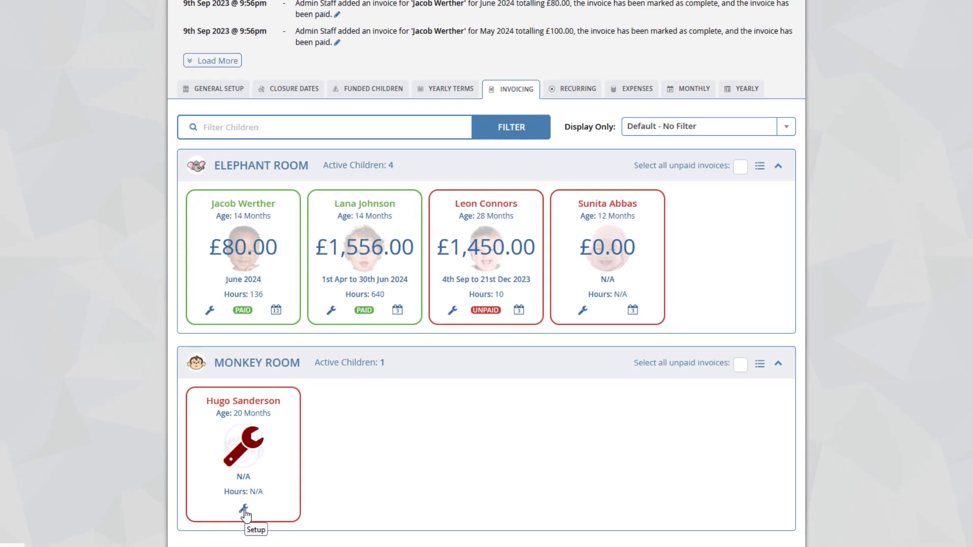
{"action": "left_click", "coordinate": [122, 509]}
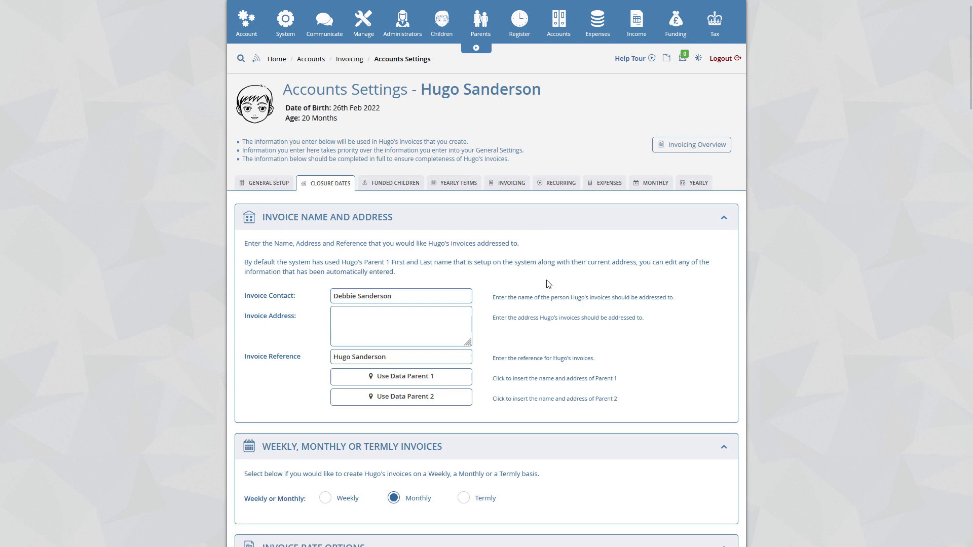
- Try the weekly, monthly and termly invoice frequencies for the child, ending on Monthly
{"action": "scroll", "coordinate": [550, 282], "scroll_direction": "down", "scroll_amount": 5}
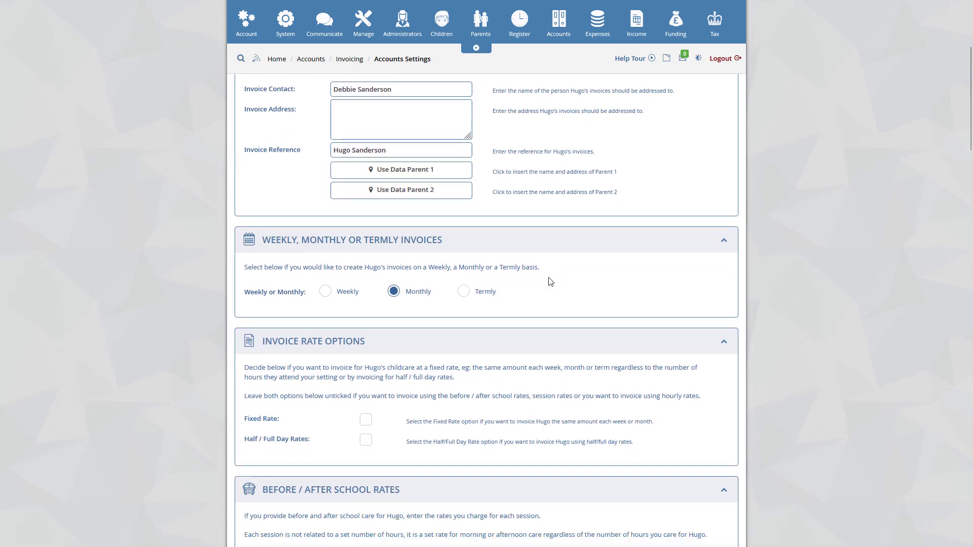
{"action": "scroll", "coordinate": [551, 280], "scroll_direction": "down", "scroll_amount": 1}
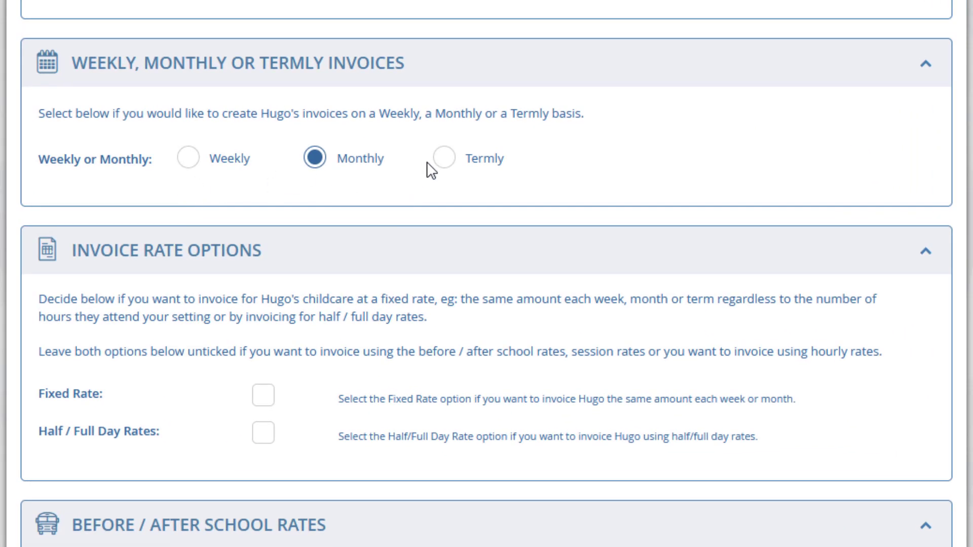
{"action": "left_click", "coordinate": [195, 162]}
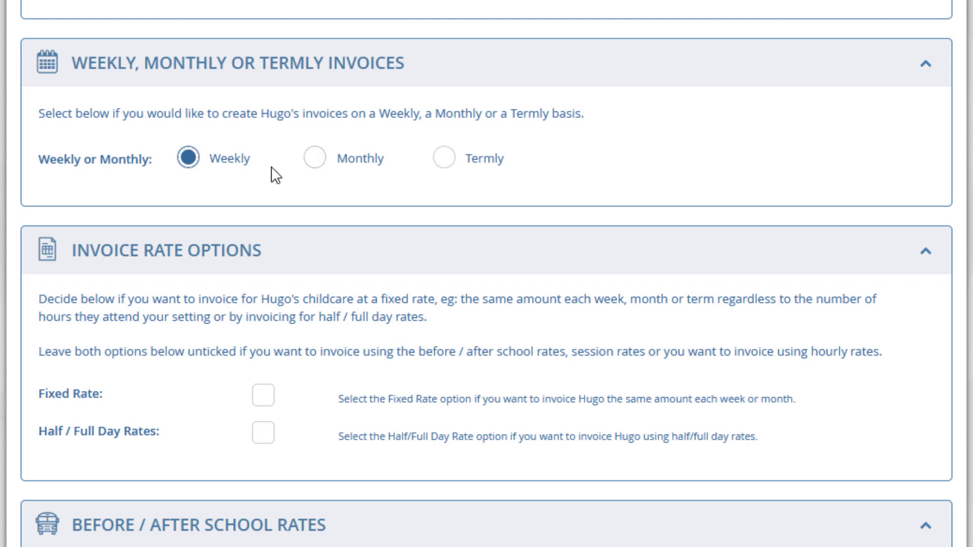
{"action": "left_click", "coordinate": [312, 159]}
{"action": "left_click", "coordinate": [443, 161]}
{"action": "left_click", "coordinate": [187, 161]}
{"action": "left_click", "coordinate": [315, 159]}
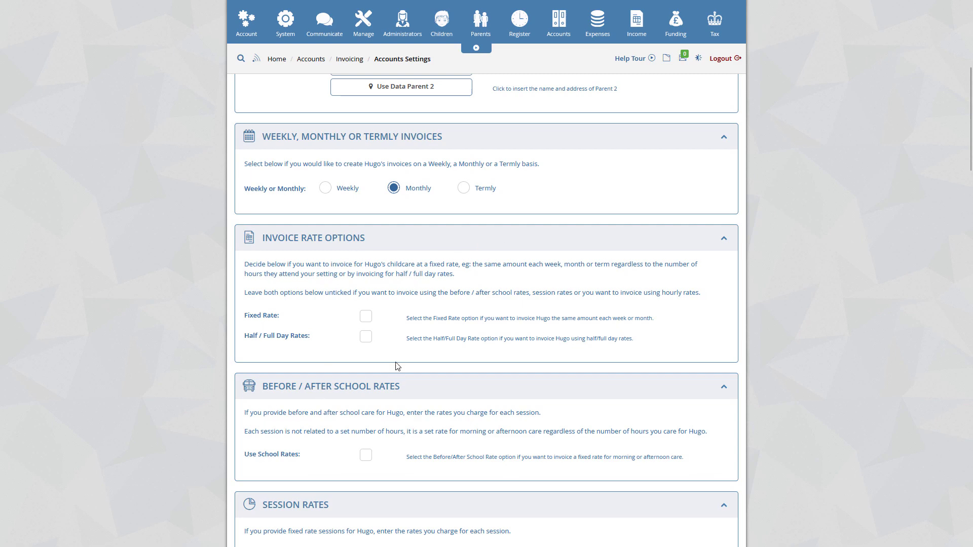
- Try invoicing the child at a fixed rate of £550.00, and turn the fixed rate option off again
{"action": "scroll", "coordinate": [406, 343], "scroll_direction": "down", "scroll_amount": 3}
{"action": "scroll", "coordinate": [405, 343], "scroll_direction": "down", "scroll_amount": 2}
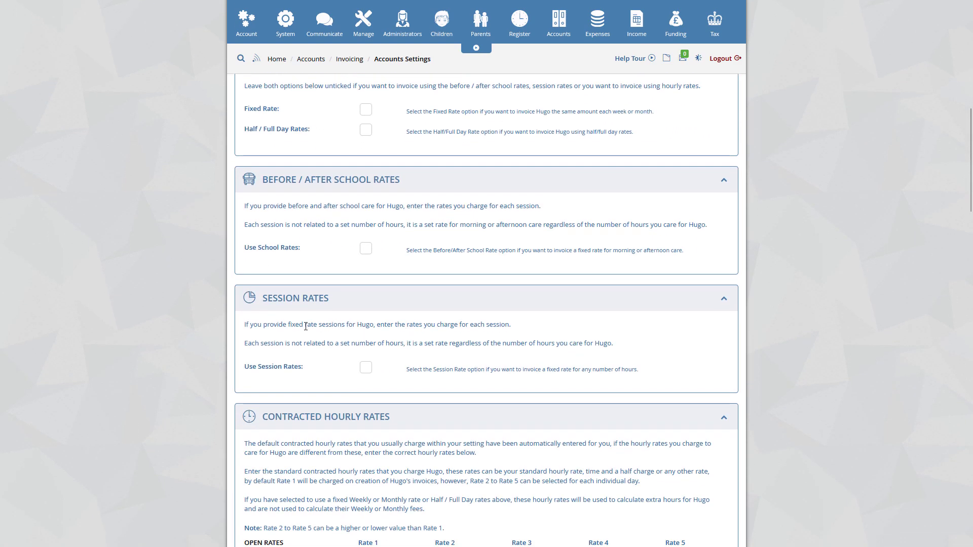
{"action": "scroll", "coordinate": [479, 322], "scroll_direction": "up", "scroll_amount": 3}
{"action": "scroll", "coordinate": [484, 317], "scroll_direction": "up", "scroll_amount": 1}
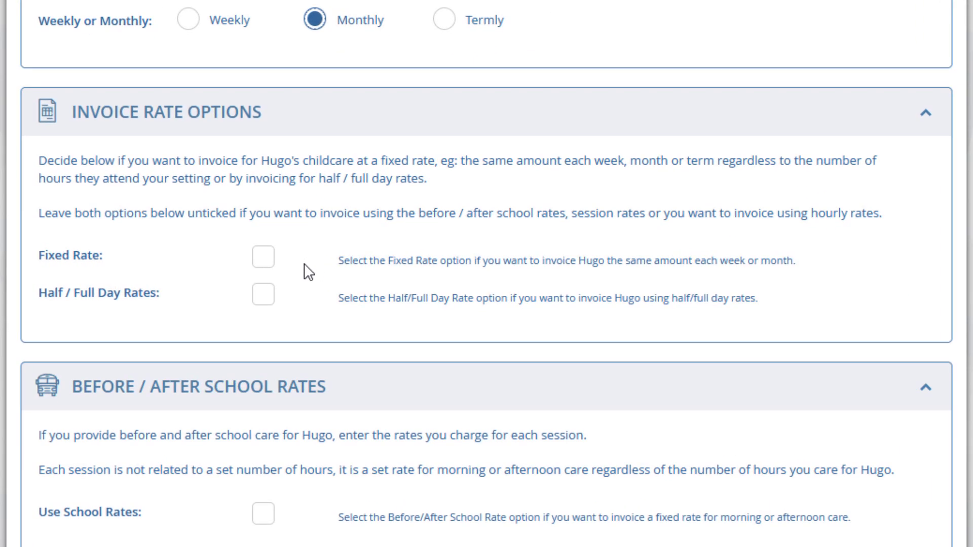
{"action": "left_click", "coordinate": [263, 257]}
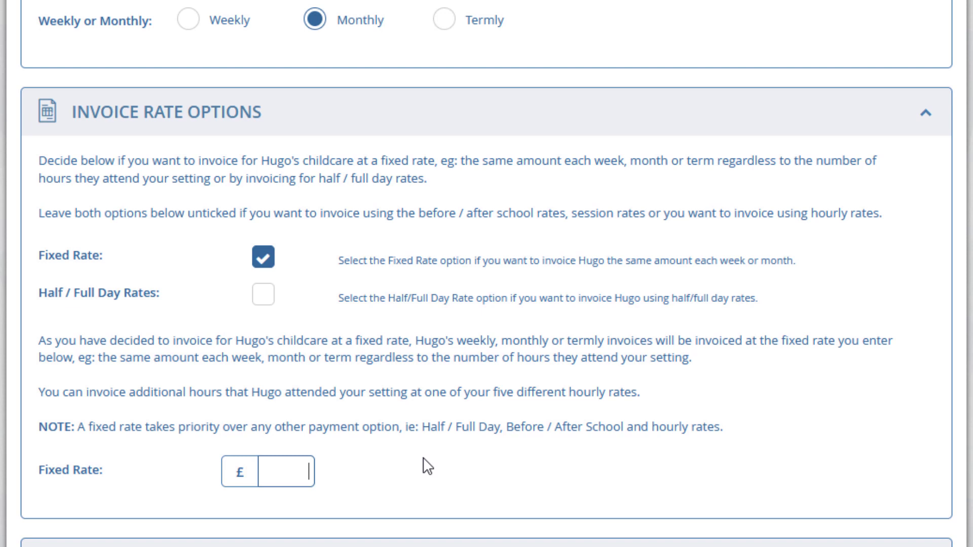
{"action": "type", "text": "550.00"}
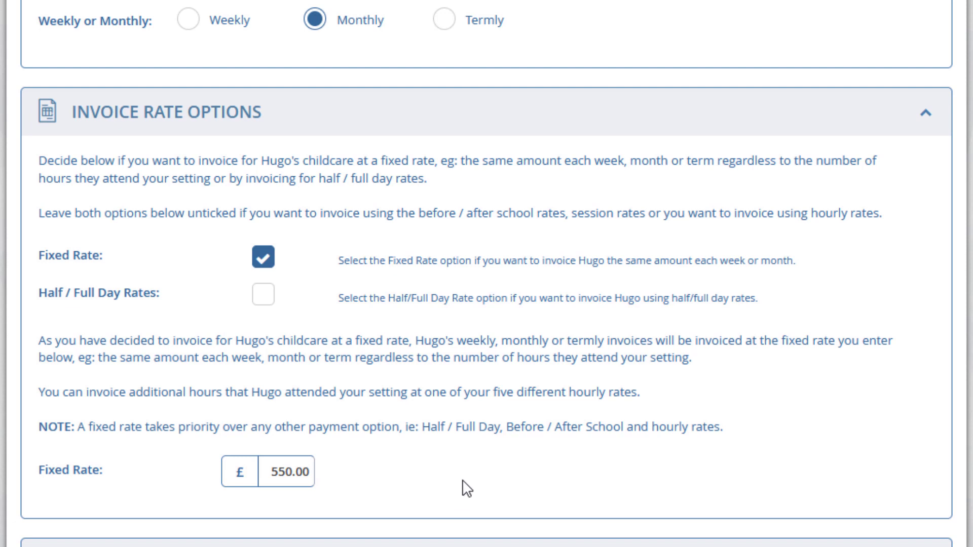
{"action": "left_click", "coordinate": [264, 255]}
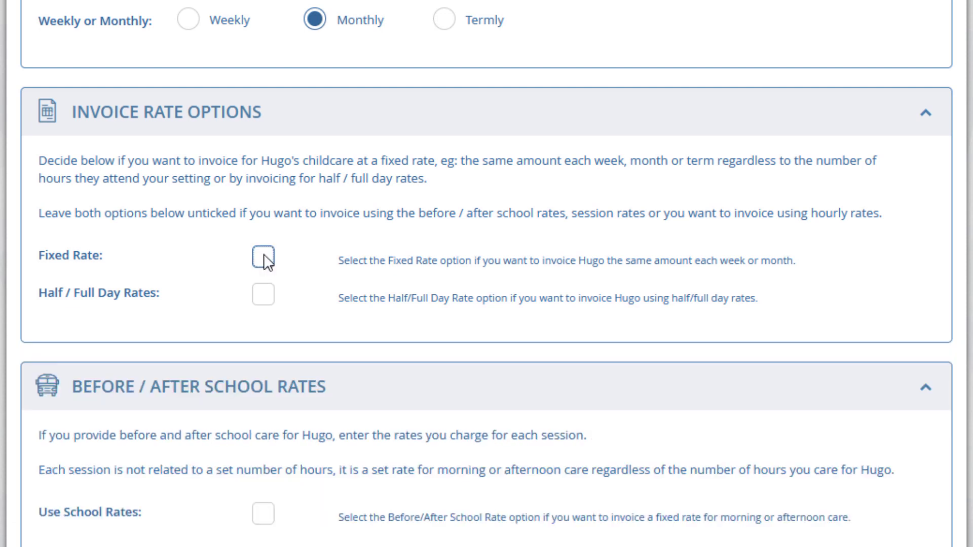
- Enable half/full day rates for the child to view their settings, and disable them again
{"action": "left_click", "coordinate": [263, 295]}
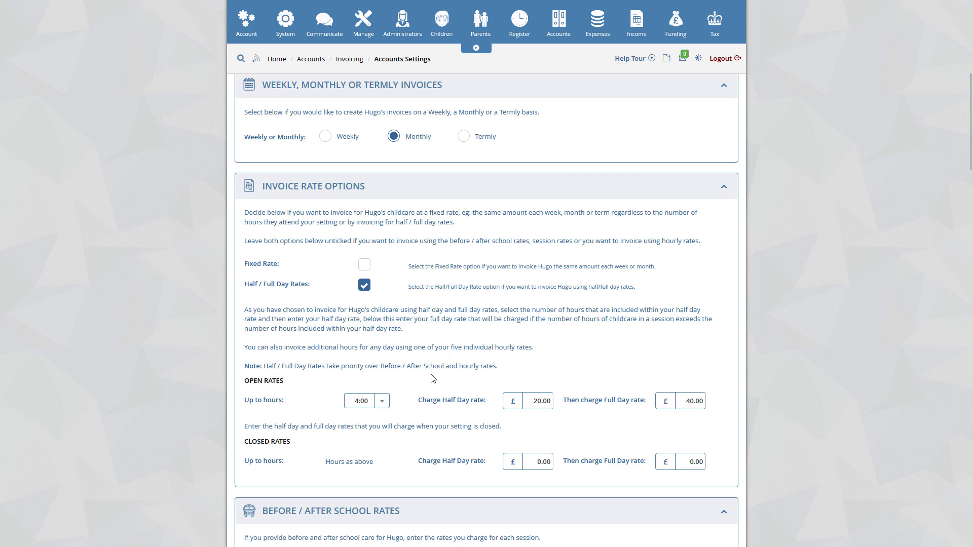
{"action": "left_click", "coordinate": [364, 284]}
- Enable the before/after school rates for the child's invoices and view their open and closed rates
{"action": "scroll", "coordinate": [386, 318], "scroll_direction": "down", "scroll_amount": 2}
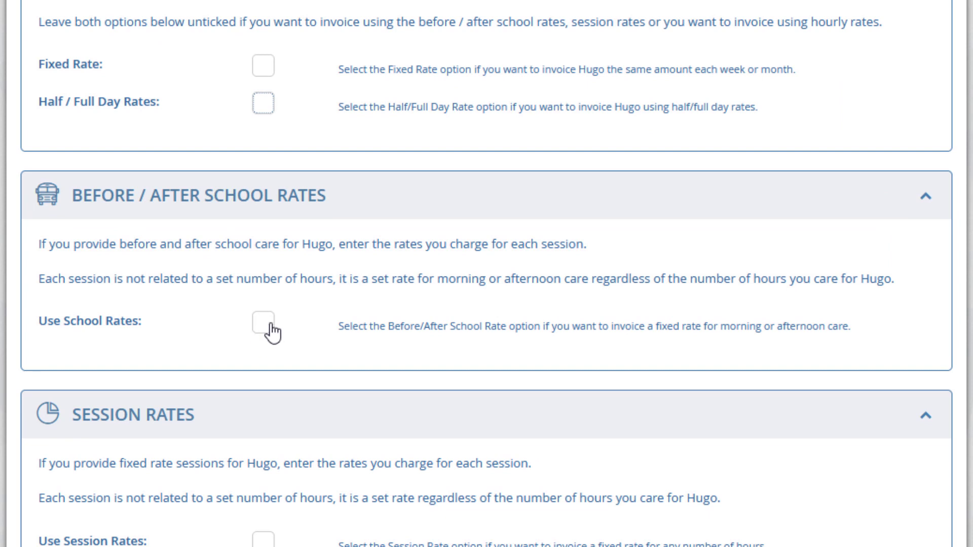
{"action": "left_click", "coordinate": [263, 326]}
{"action": "scroll", "coordinate": [360, 334], "scroll_direction": "down", "scroll_amount": 2}
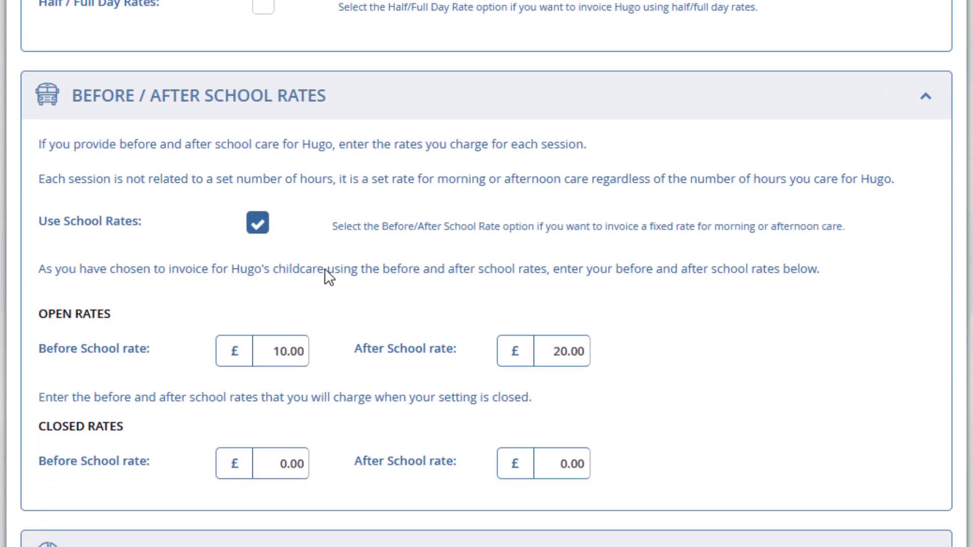
- Turn off the before/after school rates for the child, and enable the session rates to view them before disabling them again
{"action": "left_click", "coordinate": [260, 226]}
{"action": "scroll", "coordinate": [357, 242], "scroll_direction": "down", "scroll_amount": 4}
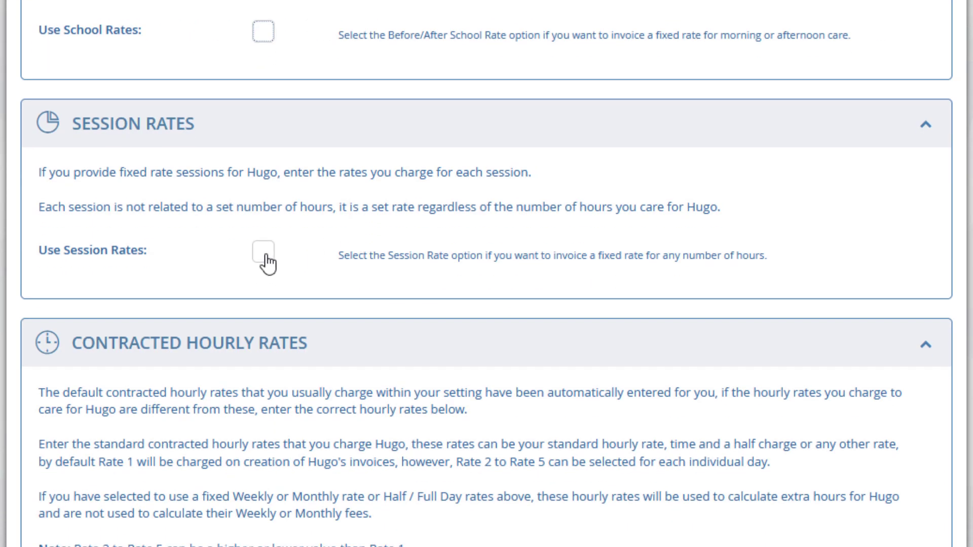
{"action": "left_click", "coordinate": [274, 258]}
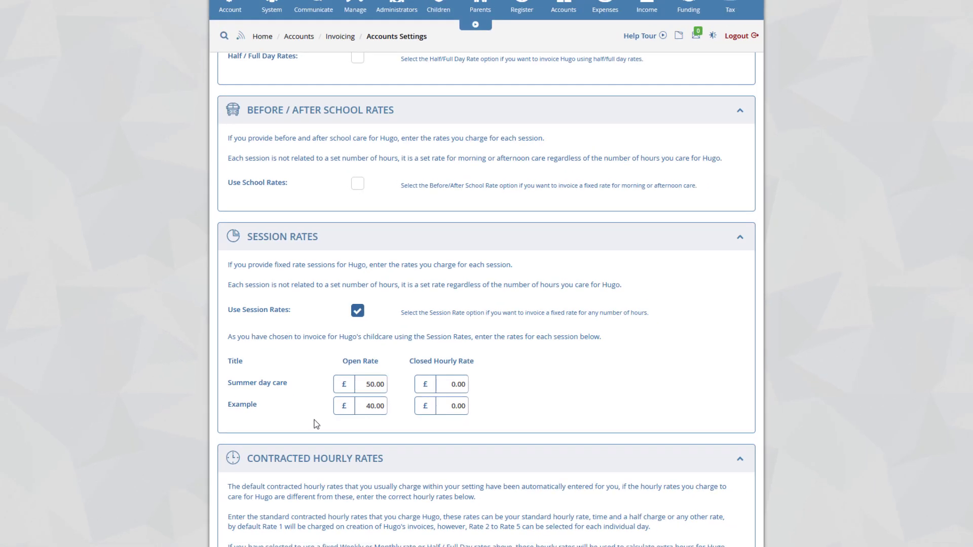
{"action": "left_click", "coordinate": [282, 263]}
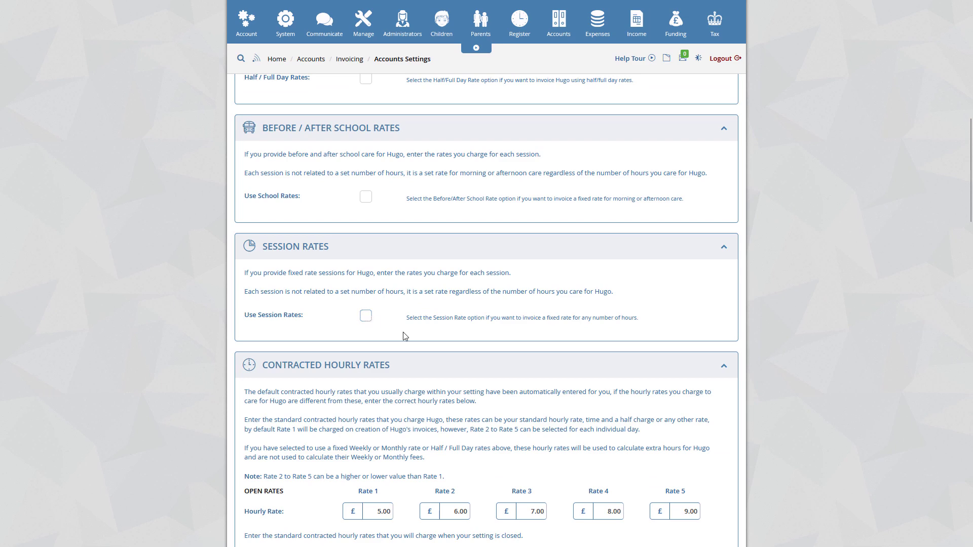
- Enable the fixed rate option for the child's invoices and review the contracted hourly rates
{"action": "scroll", "coordinate": [404, 337], "scroll_direction": "up", "scroll_amount": 6}
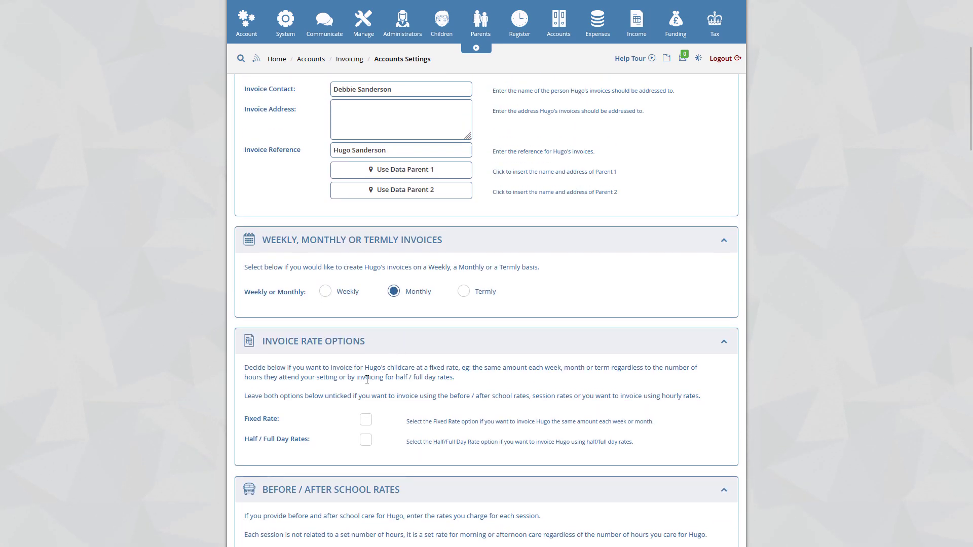
{"action": "left_click", "coordinate": [368, 427]}
{"action": "scroll", "coordinate": [378, 431], "scroll_direction": "down", "scroll_amount": 2}
{"action": "scroll", "coordinate": [455, 405], "scroll_direction": "down", "scroll_amount": 10}
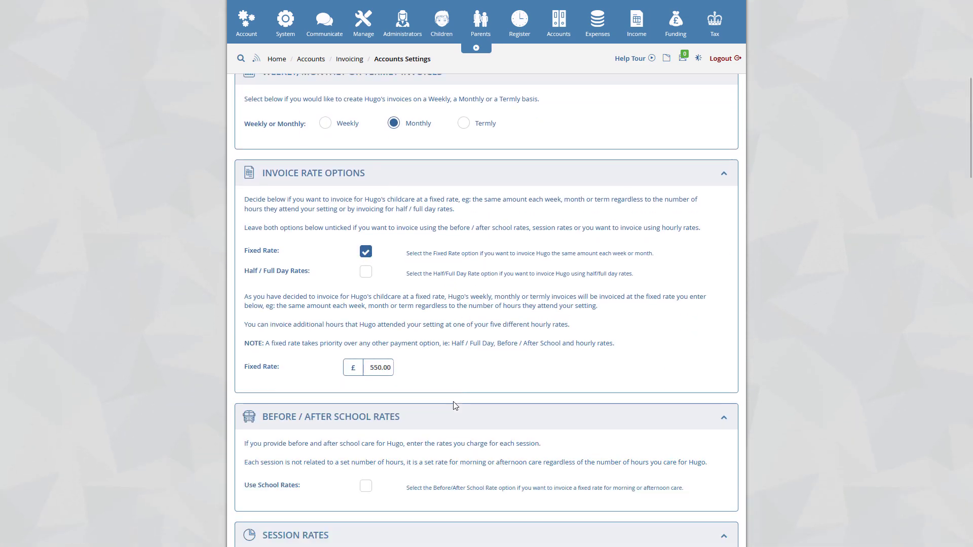
{"action": "scroll", "coordinate": [454, 405], "scroll_direction": "down", "scroll_amount": 3}
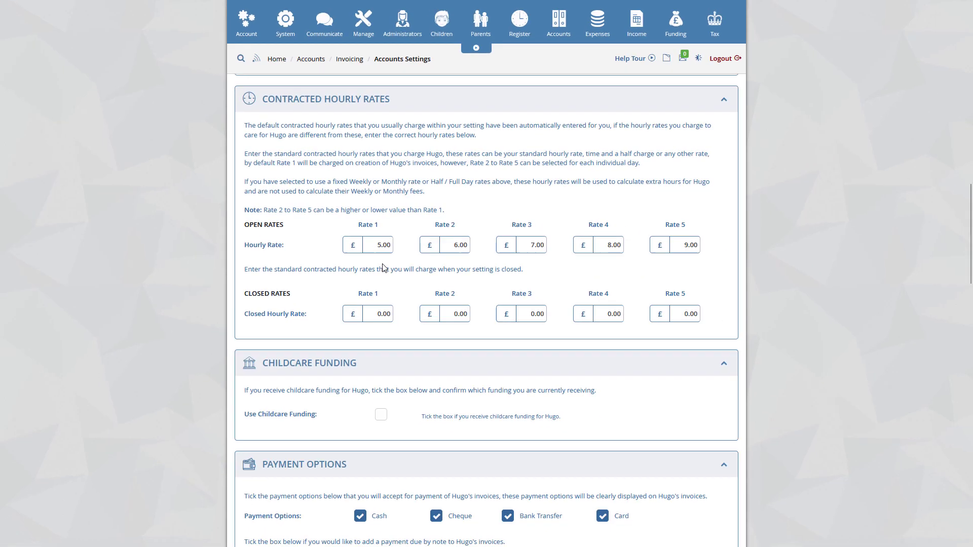
- Enable childcare funding for the child and select 2 Year Old as the funding received
{"action": "scroll", "coordinate": [393, 293], "scroll_direction": "down", "scroll_amount": 3}
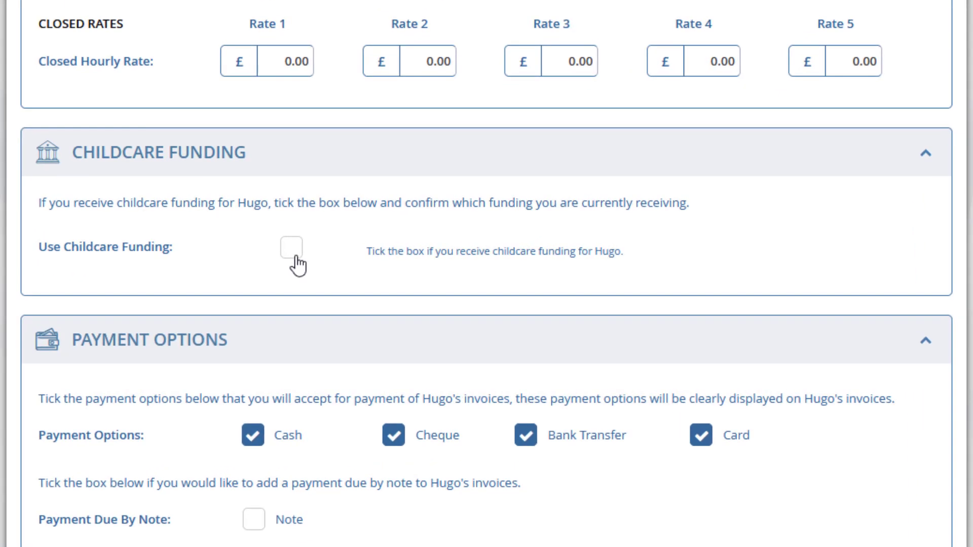
{"action": "left_click", "coordinate": [318, 252]}
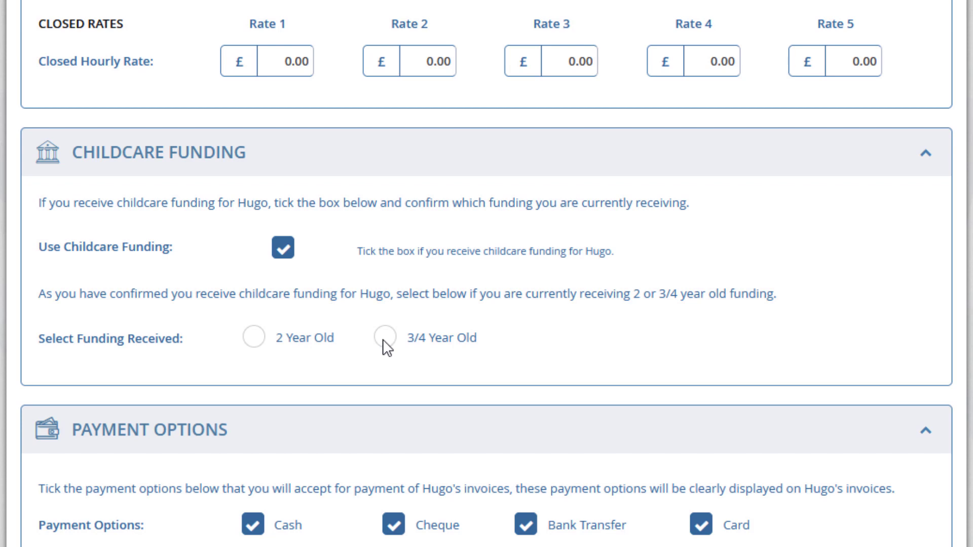
{"action": "left_click", "coordinate": [256, 341]}
- Try removing Cash and Cheque from the accepted payment options, and enable both again
{"action": "scroll", "coordinate": [405, 369], "scroll_direction": "down", "scroll_amount": 5}
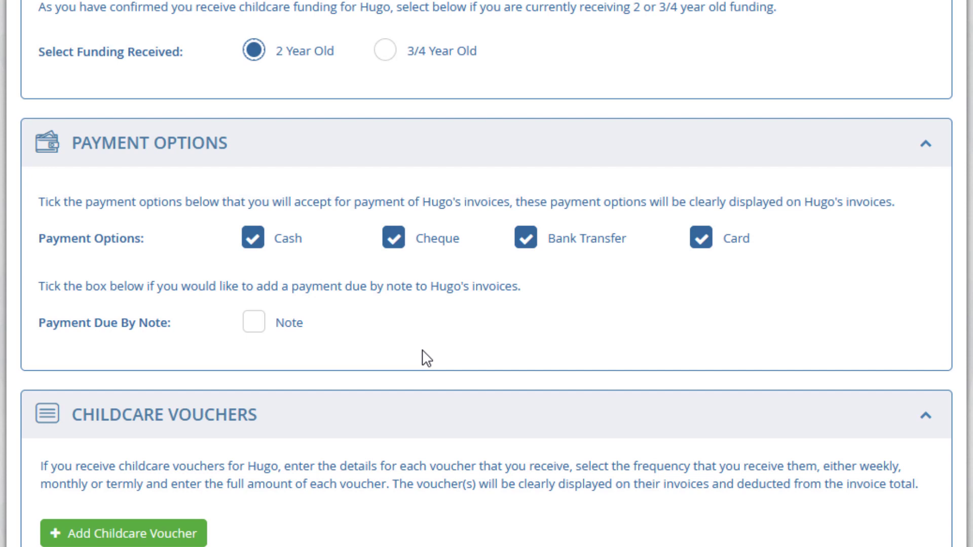
{"action": "left_click", "coordinate": [255, 242]}
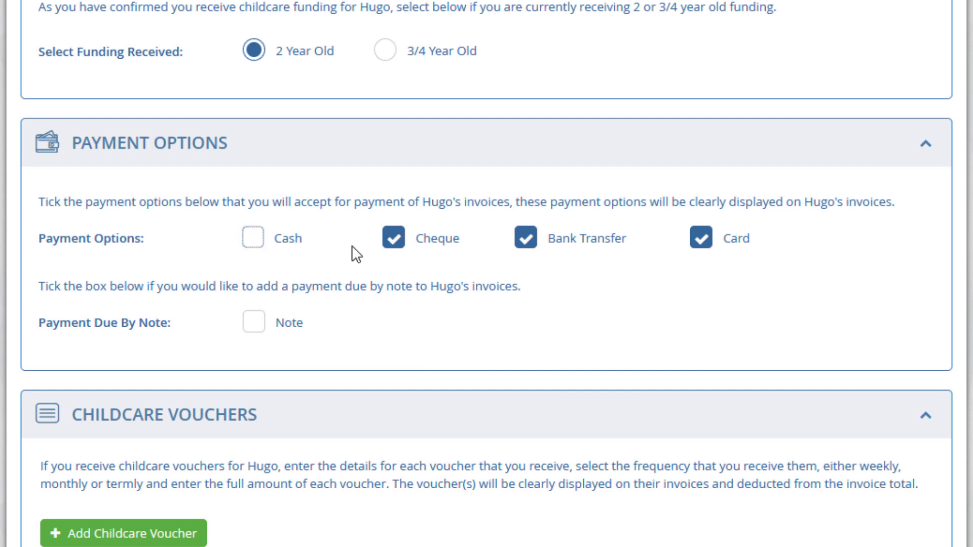
{"action": "left_click", "coordinate": [394, 239]}
{"action": "left_click", "coordinate": [255, 240]}
{"action": "left_click", "coordinate": [396, 244]}
- Add a payment due by note to the invoices reading "Please pay by the 7th of the following month."
{"action": "left_click", "coordinate": [253, 322]}
{"action": "left_click", "coordinate": [423, 323]}
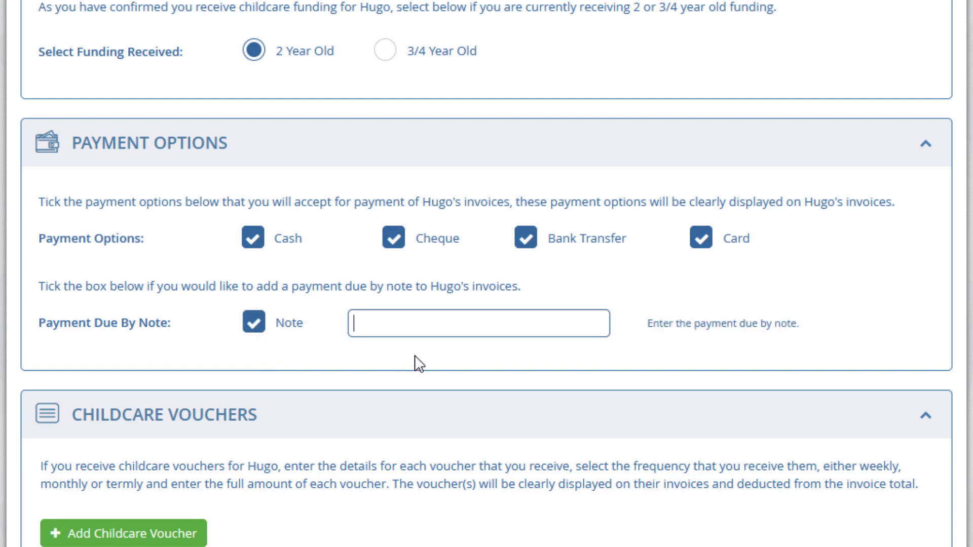
{"action": "type", "text": "Please pay by the 7th of the following month."}
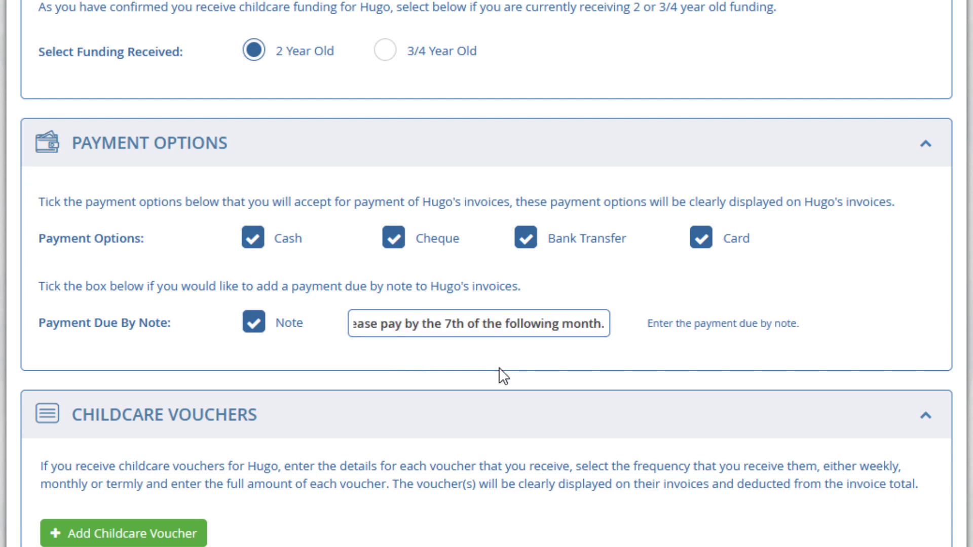
- Add a childcare voucher described as "Voucher" with a Monthly frequency
{"action": "scroll", "coordinate": [477, 368], "scroll_direction": "down", "scroll_amount": 5}
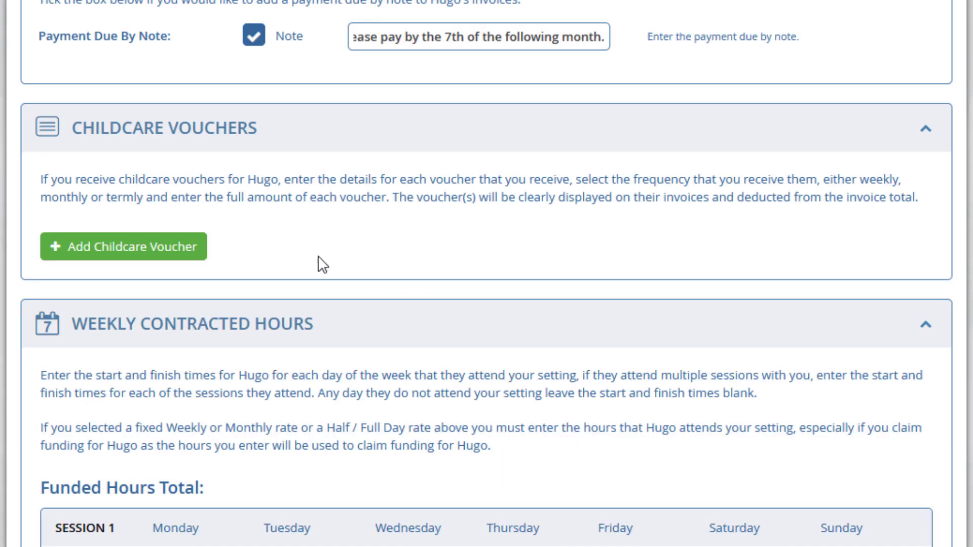
{"action": "left_click", "coordinate": [158, 250]}
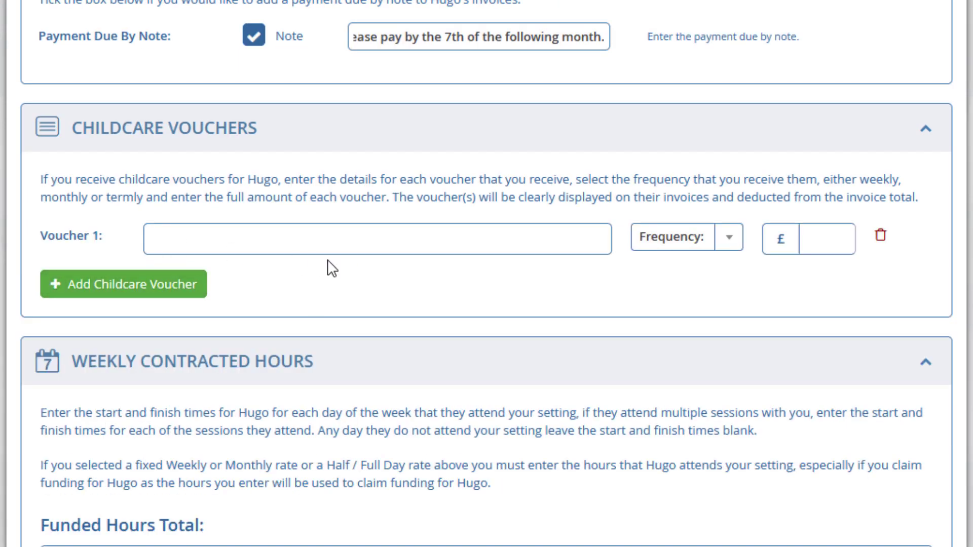
{"action": "left_click", "coordinate": [345, 239]}
{"action": "type", "text": "Voucher"}
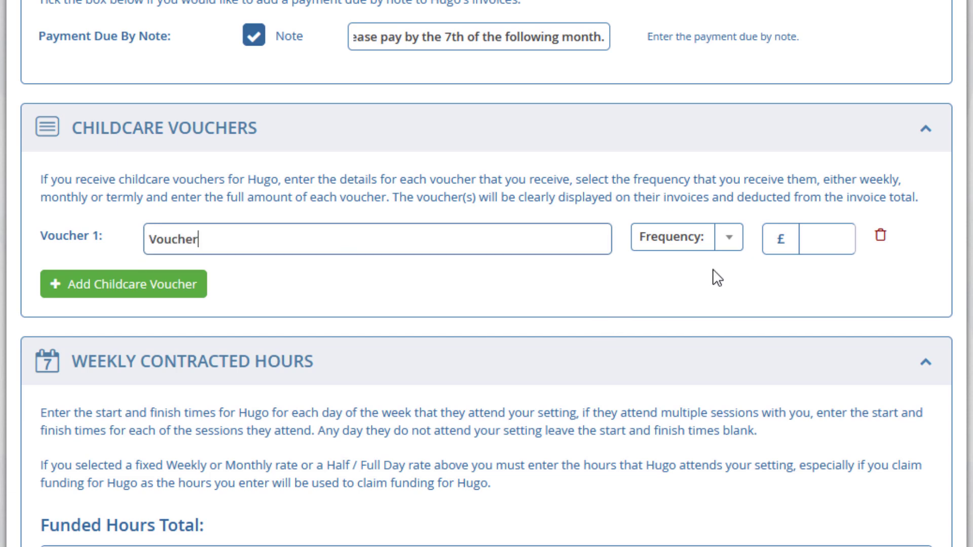
{"action": "left_click", "coordinate": [719, 249]}
{"action": "left_click", "coordinate": [679, 322]}
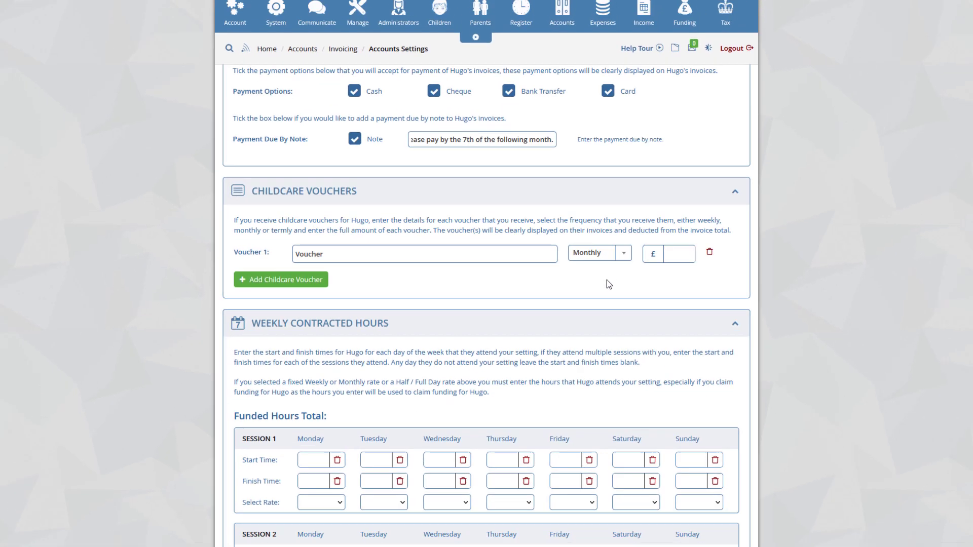
- Enter Session 1 contracted hours of 08:00 to 18:00 at the Funded rate for Monday to Wednesday
{"action": "scroll", "coordinate": [563, 281], "scroll_direction": "down", "scroll_amount": 4}
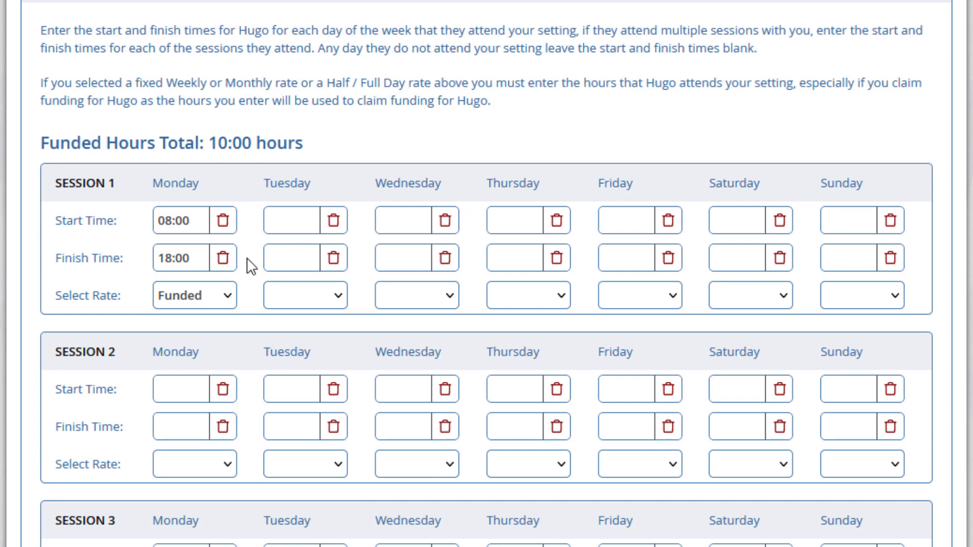
{"action": "left_click", "coordinate": [226, 302]}
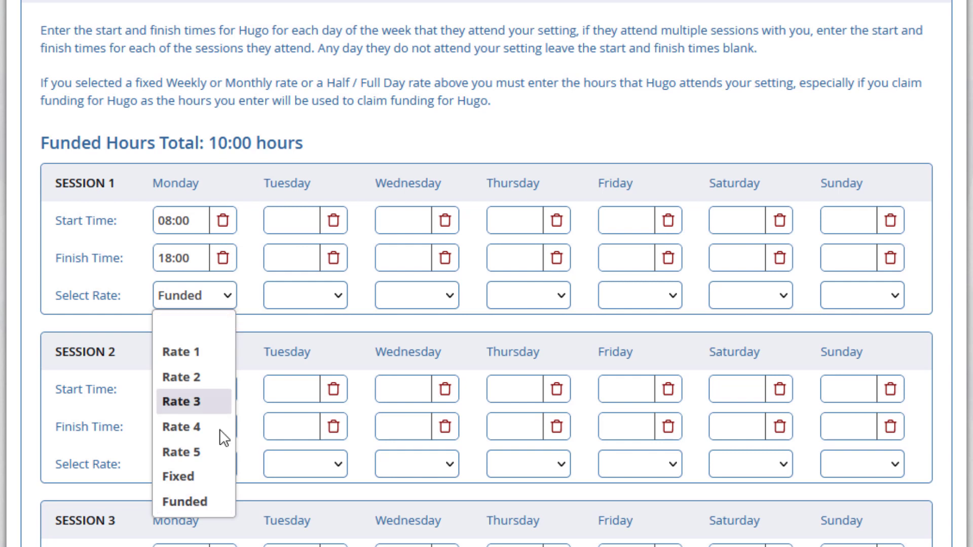
{"action": "left_click", "coordinate": [197, 500]}
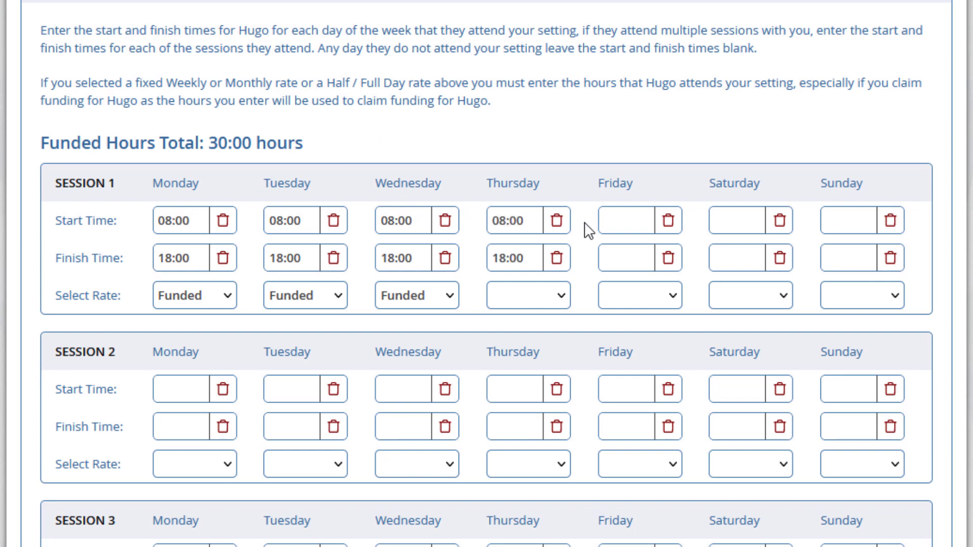
- Enter Session 1 hours of 08:00 to 18:00 for Thursday and 08:00 to 12:00 for Friday, both at the Fixed rate
{"action": "left_click", "coordinate": [563, 298]}
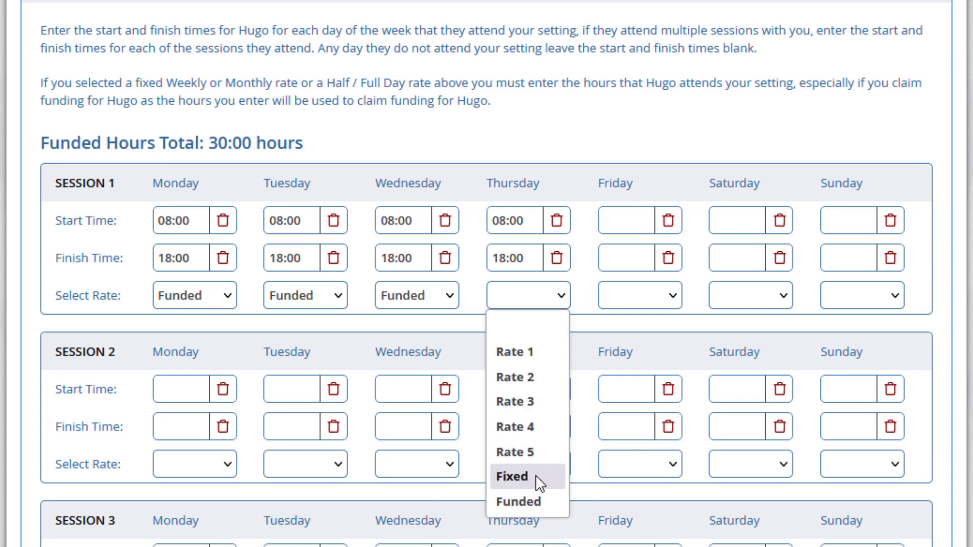
{"action": "left_click", "coordinate": [535, 475]}
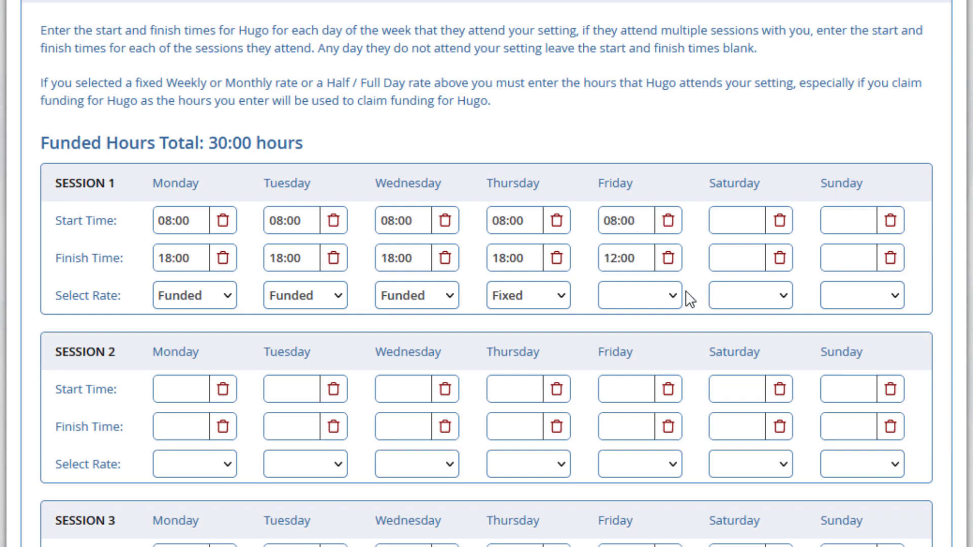
{"action": "left_click", "coordinate": [676, 299]}
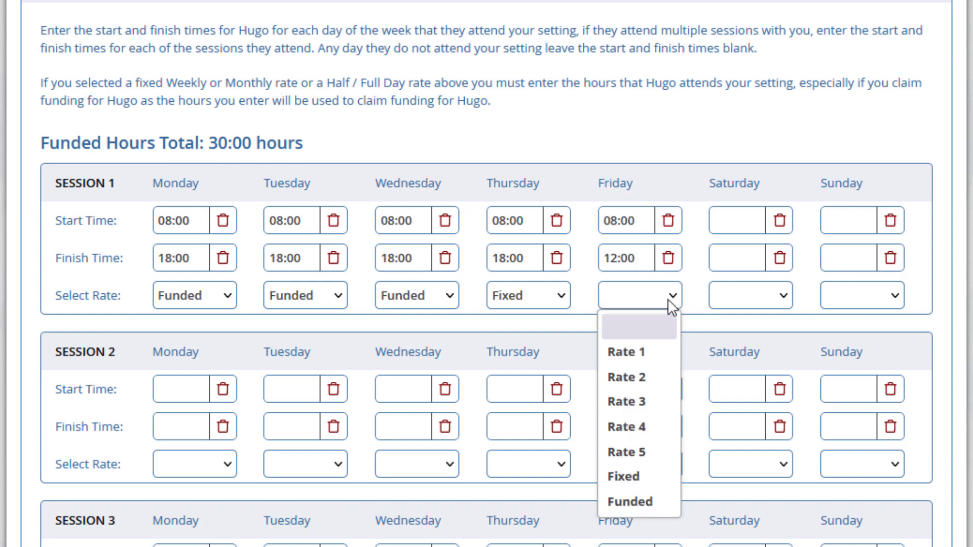
{"action": "left_click", "coordinate": [640, 474]}
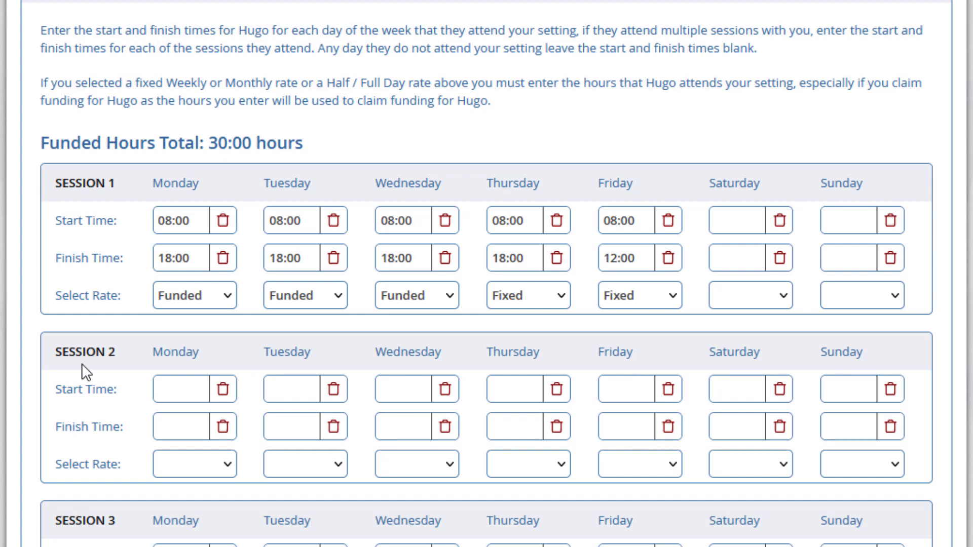
- Enter Session 2 contracted hours of 14:00 to 18:00 for Friday at the Fixed rate
{"action": "left_click", "coordinate": [619, 388]}
{"action": "scroll", "coordinate": [695, 468], "scroll_direction": "down", "scroll_amount": 2}
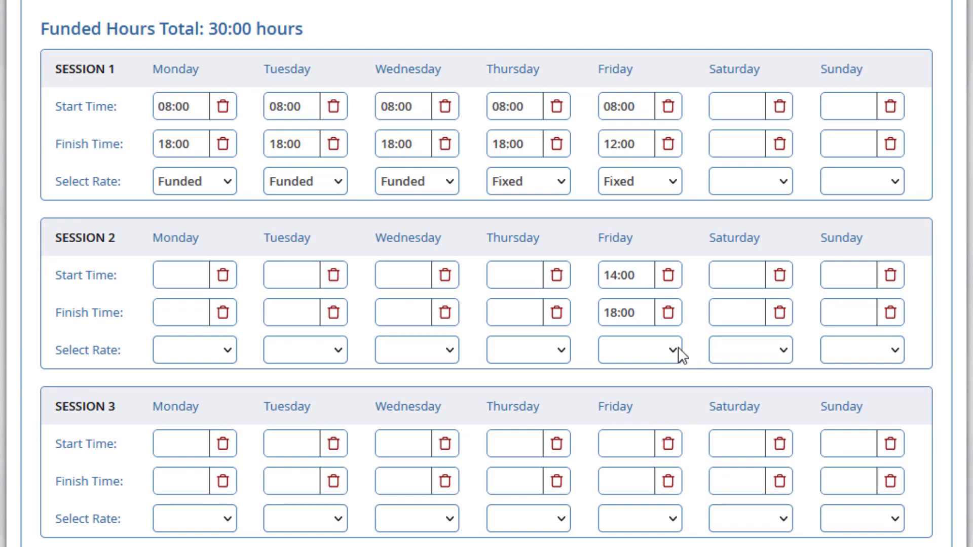
{"action": "left_click", "coordinate": [677, 349]}
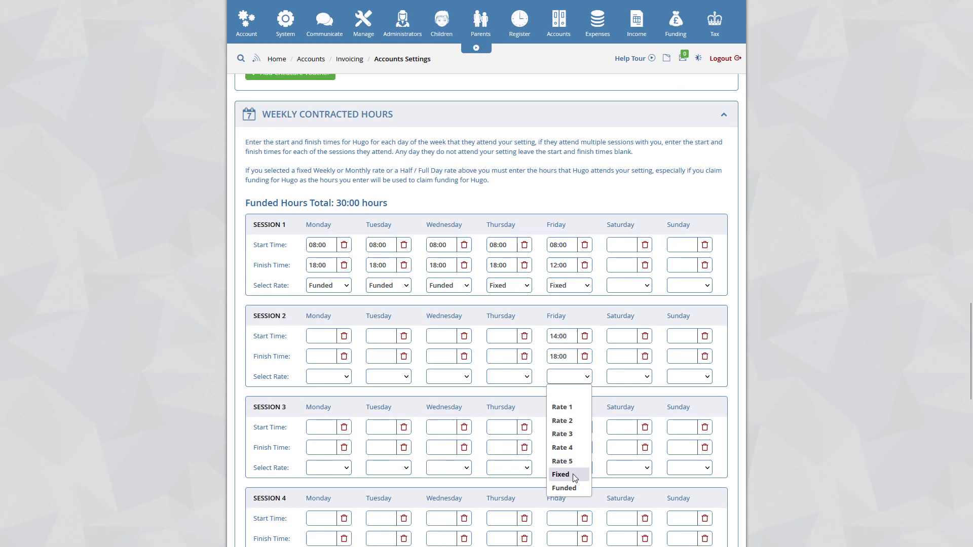
{"action": "left_click", "coordinate": [573, 473]}
{"action": "scroll", "coordinate": [613, 268], "scroll_direction": "down", "scroll_amount": 1}
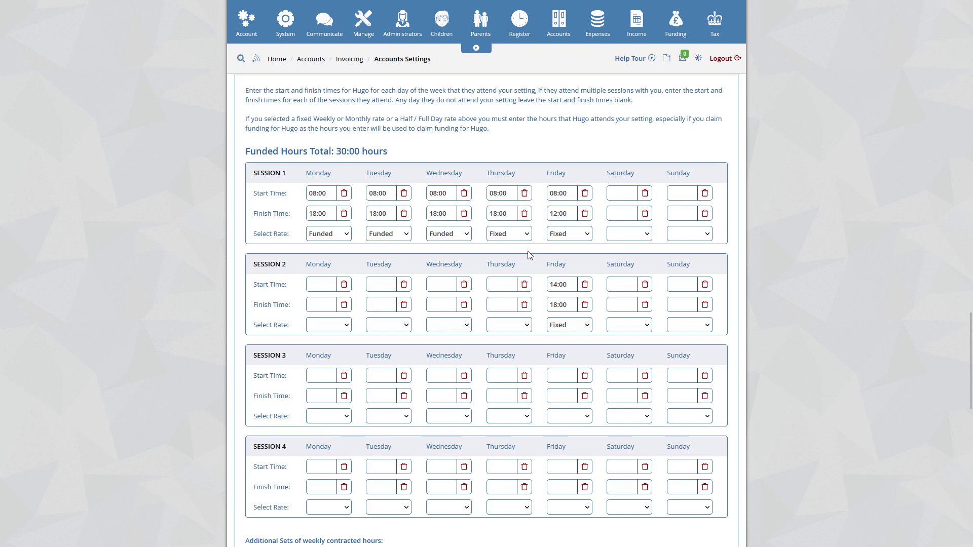
- Mark all five meals and snacks as provided from Monday to Friday in the food and drink allowance
{"action": "scroll", "coordinate": [528, 255], "scroll_direction": "down", "scroll_amount": 6}
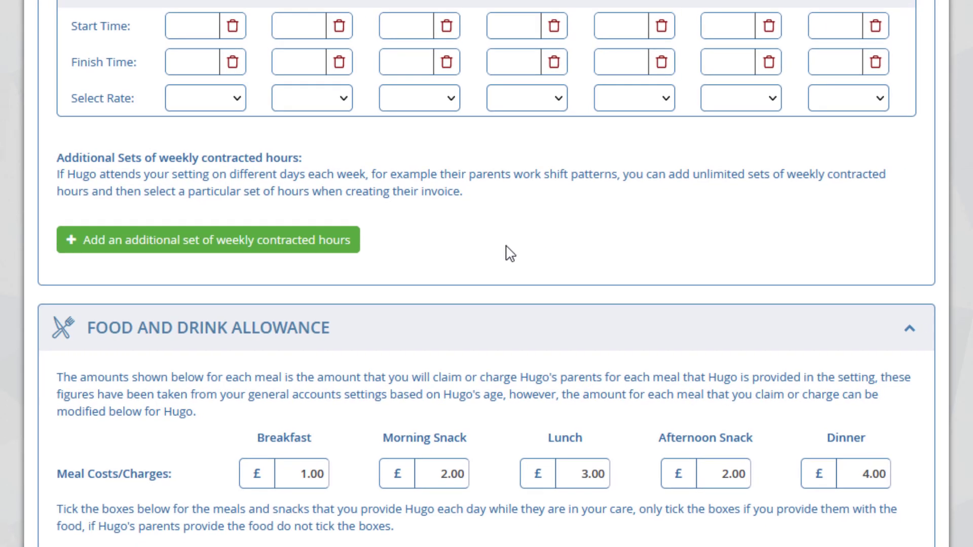
{"action": "scroll", "coordinate": [497, 285], "scroll_direction": "up", "scroll_amount": 5}
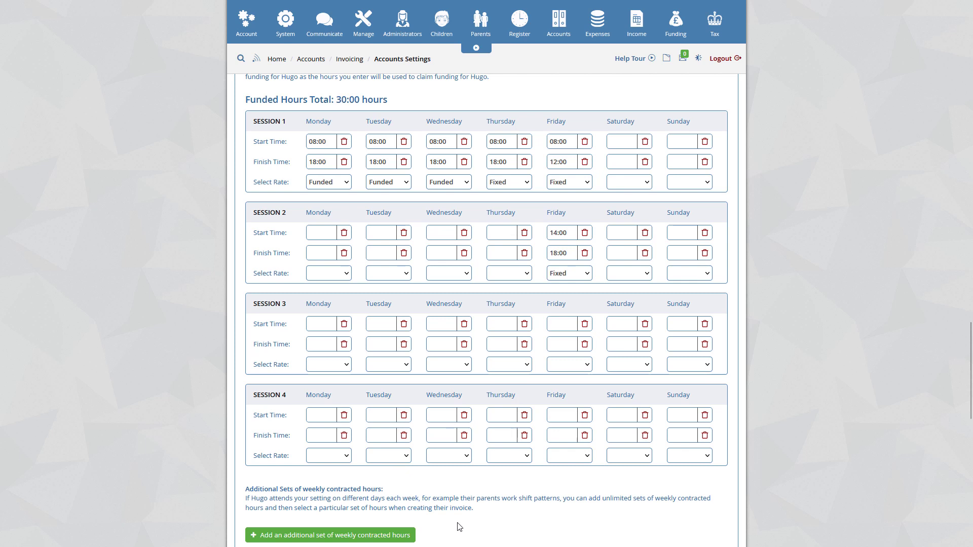
{"action": "scroll", "coordinate": [420, 485], "scroll_direction": "down", "scroll_amount": 9}
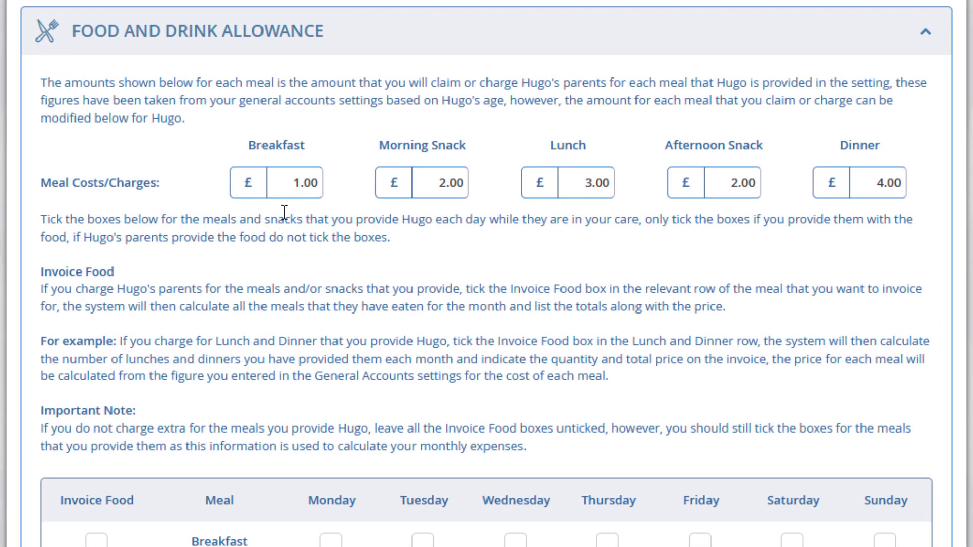
{"action": "scroll", "coordinate": [284, 212], "scroll_direction": "down", "scroll_amount": 3}
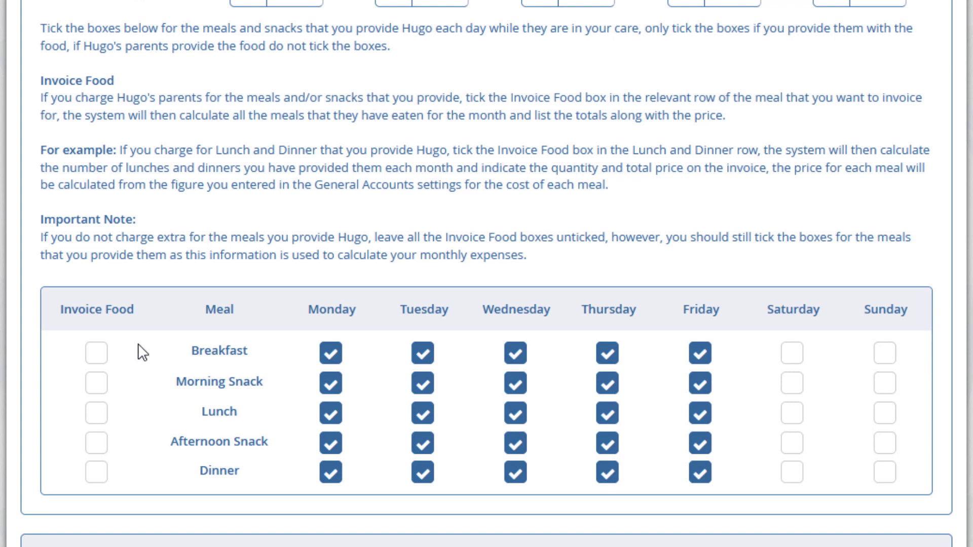
- Try enabling Invoice Food for breakfast, morning snack, lunch, afternoon snack and dinner, and turn it off again for every meal
{"action": "left_click", "coordinate": [95, 364]}
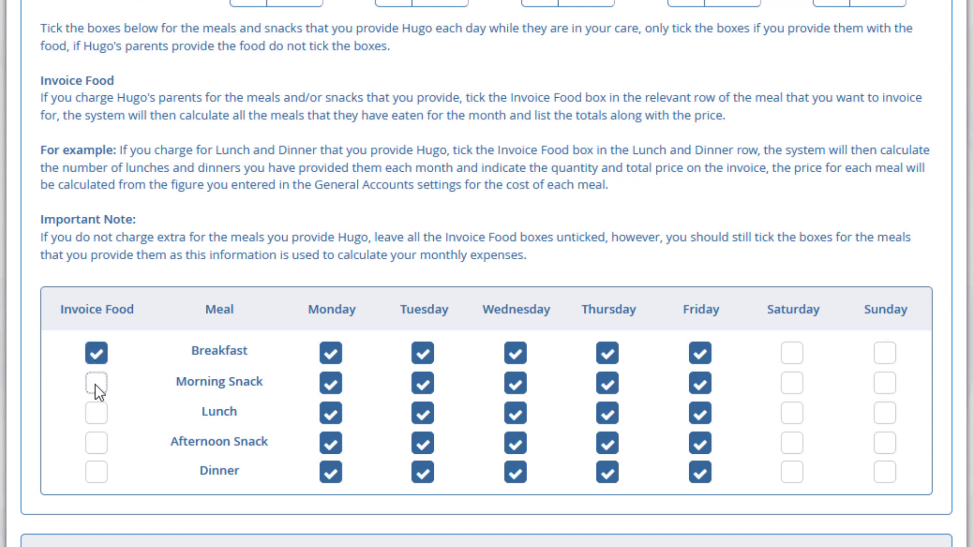
{"action": "left_click", "coordinate": [97, 415]}
{"action": "left_click", "coordinate": [96, 444]}
{"action": "left_click", "coordinate": [95, 473]}
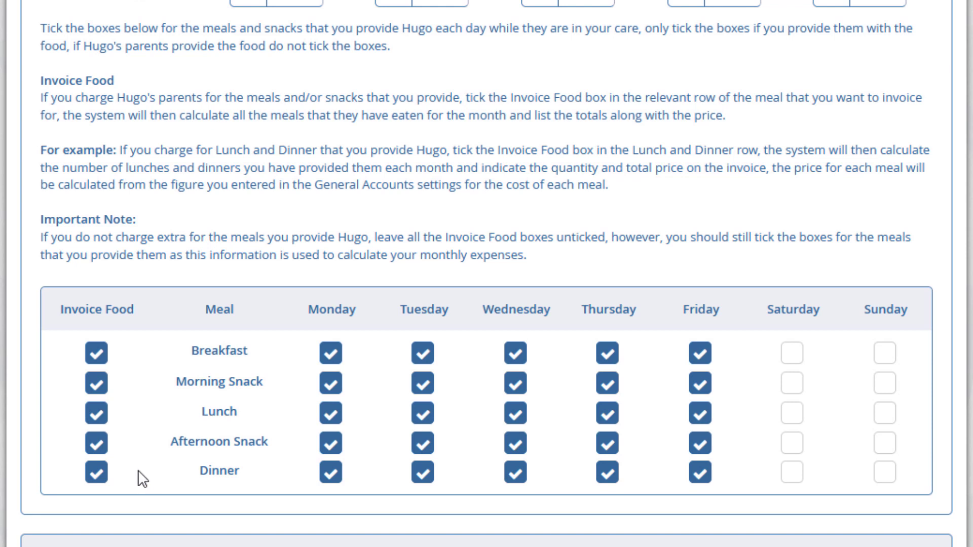
{"action": "left_click", "coordinate": [96, 472]}
{"action": "left_click", "coordinate": [96, 442]}
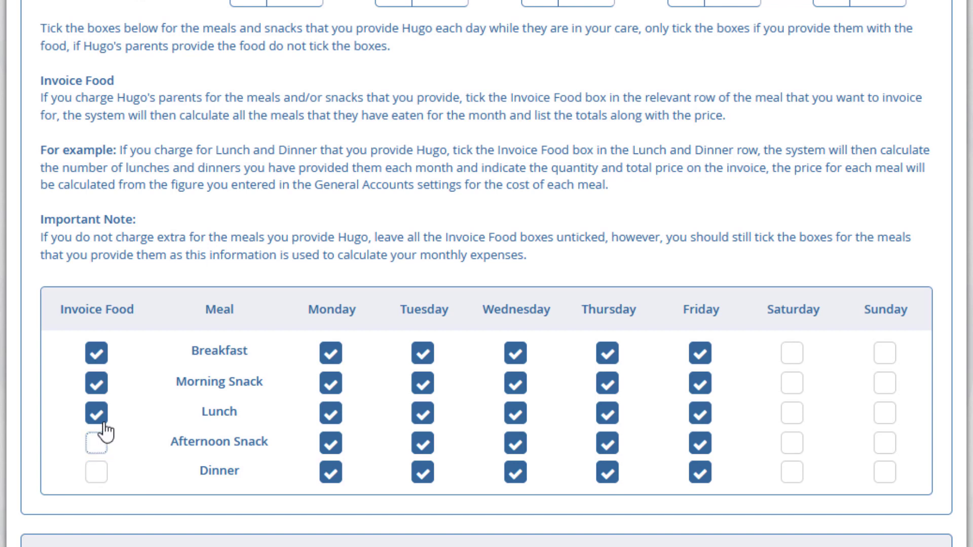
{"action": "left_click", "coordinate": [96, 412]}
{"action": "left_click", "coordinate": [96, 383]}
{"action": "left_click", "coordinate": [96, 353]}
- Add a recurring additional invoice charge described as "Baby Gym" for £10.00 and save the child's accounts settings
{"action": "scroll", "coordinate": [331, 477], "scroll_direction": "down", "scroll_amount": 6}
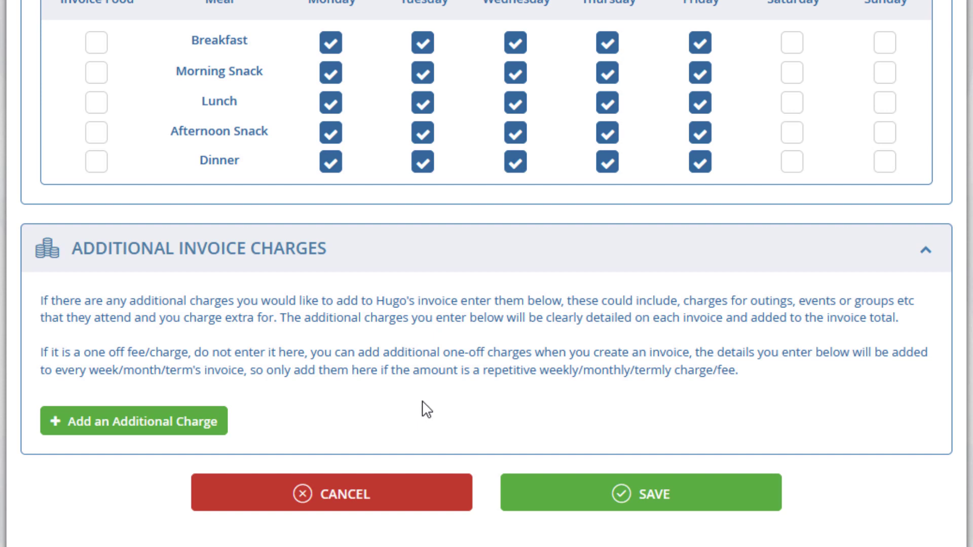
{"action": "left_click", "coordinate": [176, 433]}
{"action": "left_click", "coordinate": [263, 411]}
{"action": "type", "text": "Baby Gym"}
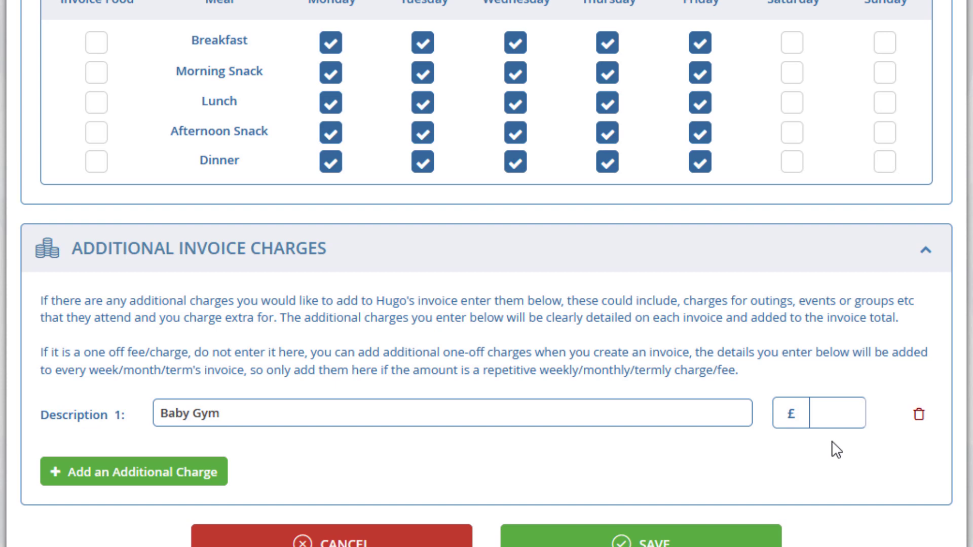
{"action": "left_click", "coordinate": [835, 411]}
{"action": "type", "text": "10.00"}
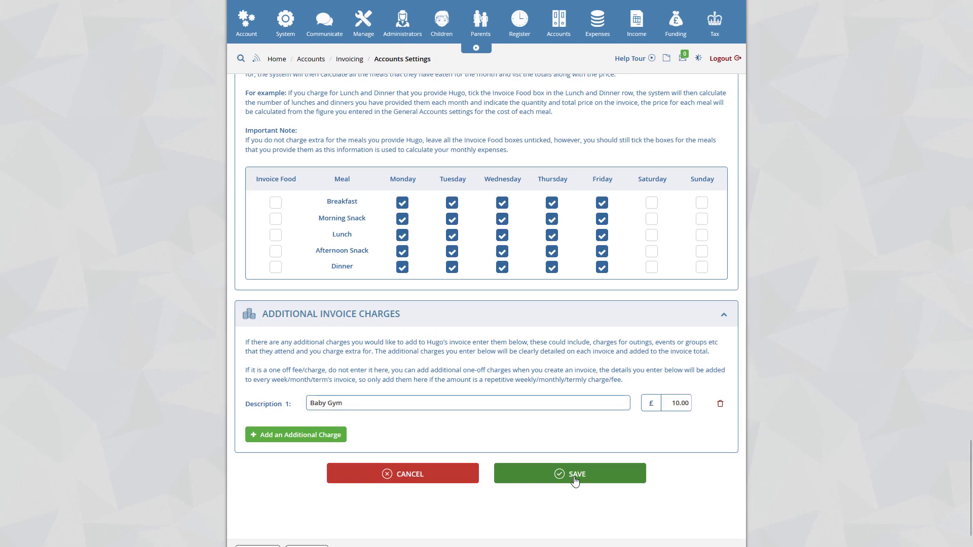
{"action": "left_click", "coordinate": [575, 479]}
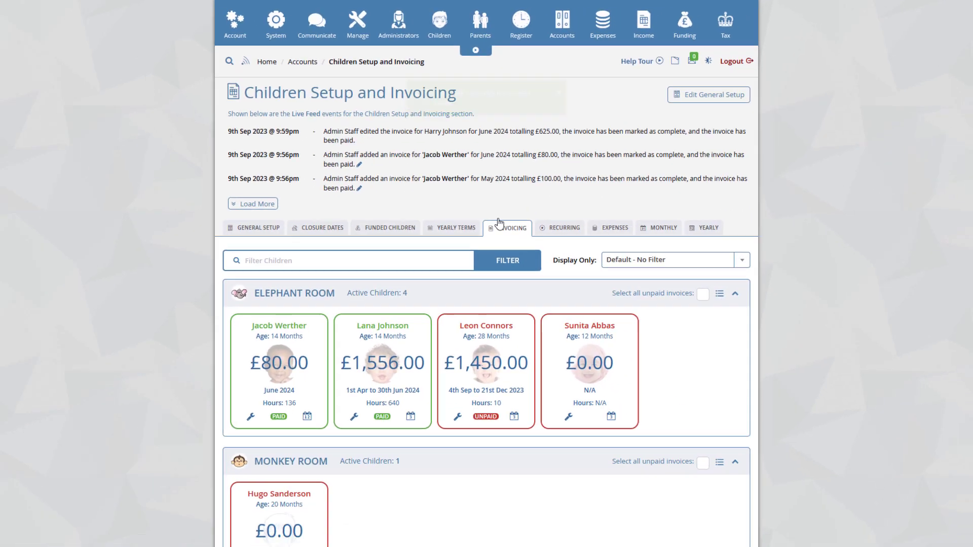
- Open the monthly invoicing of the Monkey Room child and start a new invoice for January 2024
{"action": "scroll", "coordinate": [420, 308], "scroll_direction": "down", "scroll_amount": 3}
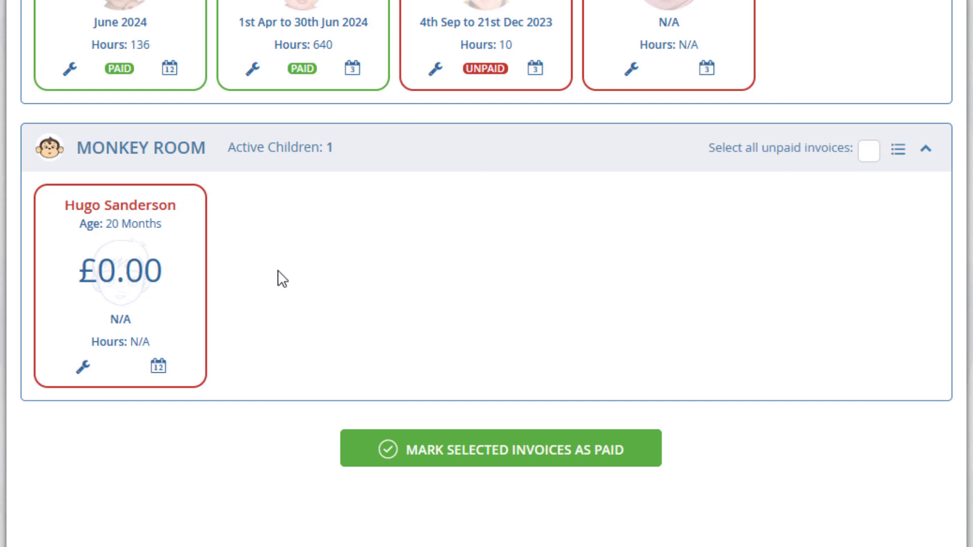
{"action": "left_click", "coordinate": [157, 375]}
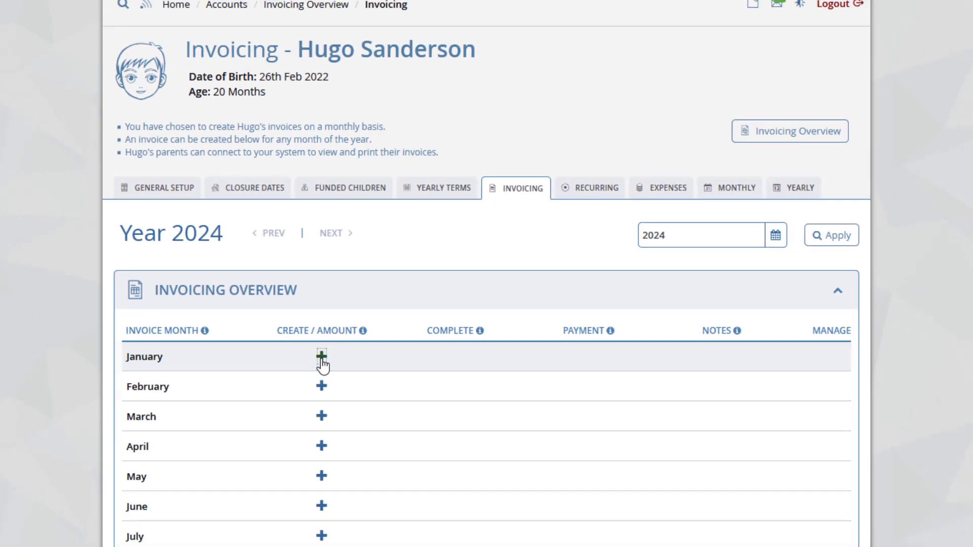
{"action": "left_click", "coordinate": [280, 405]}
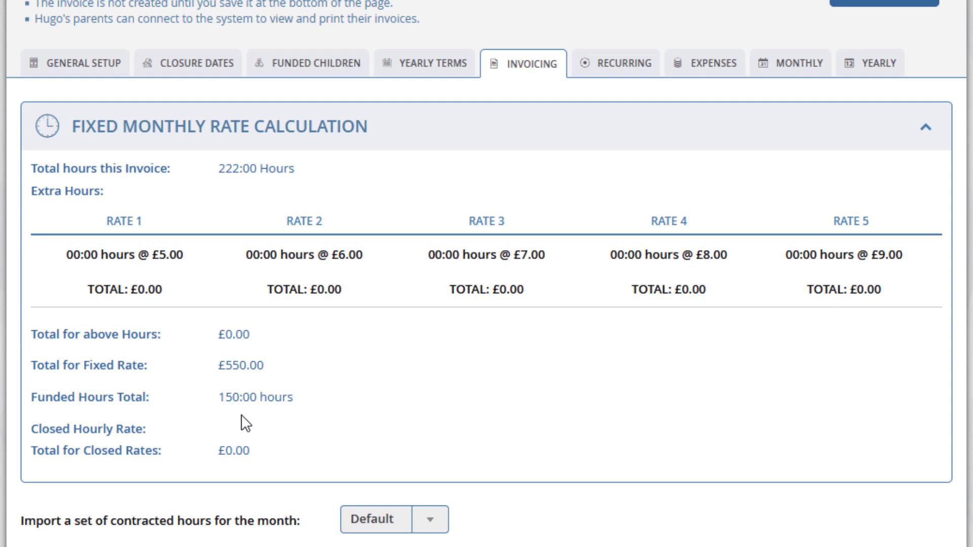
- Add a Session 2 from 18:00 to 19:00 at the £5.00 rate on Monday 8 in the invoice's contracted hours
{"action": "scroll", "coordinate": [245, 414], "scroll_direction": "down", "scroll_amount": 2}
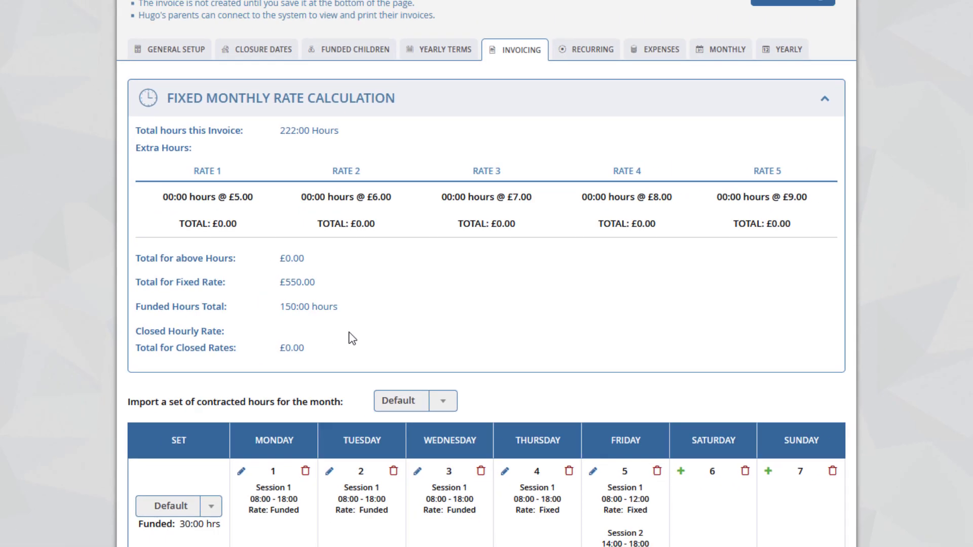
{"action": "scroll", "coordinate": [352, 339], "scroll_direction": "down", "scroll_amount": 4}
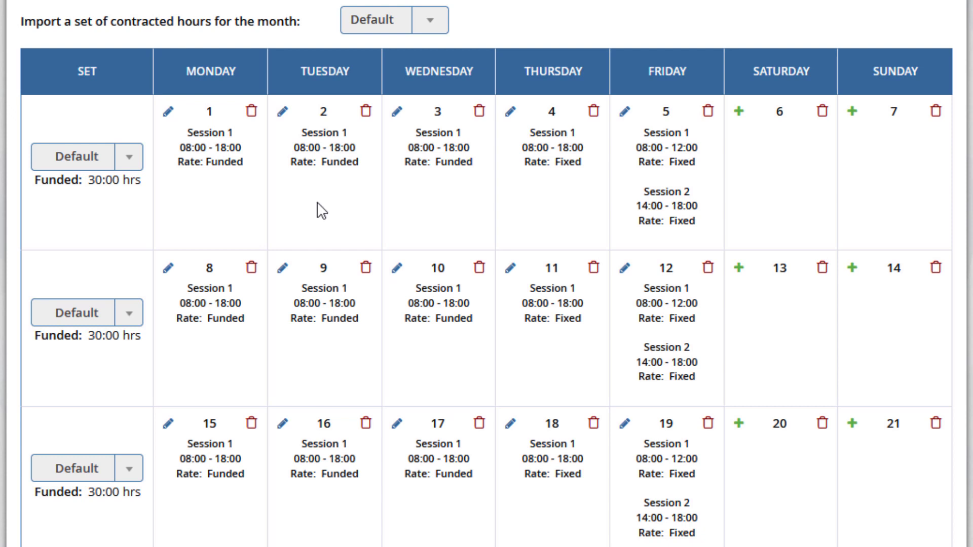
{"action": "left_click", "coordinate": [167, 268]}
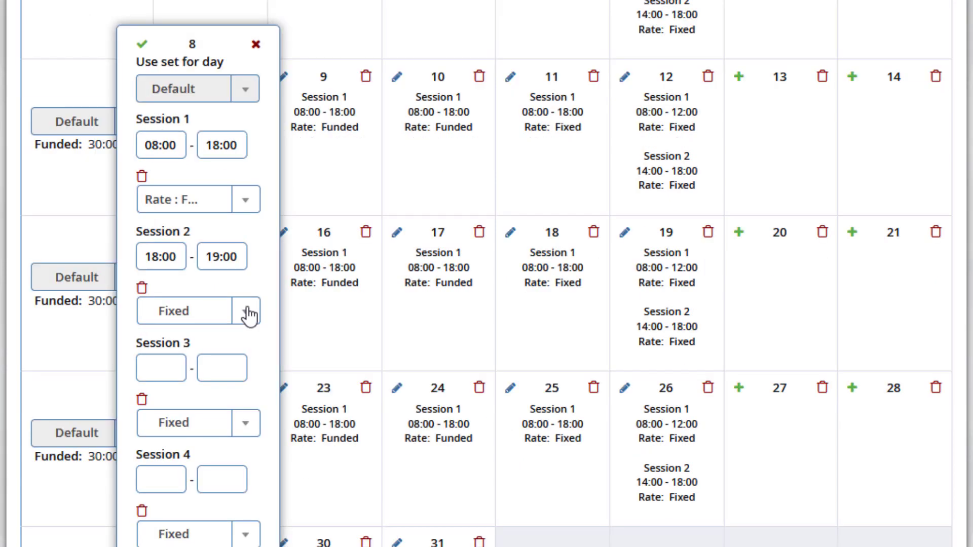
{"action": "left_click", "coordinate": [247, 313]}
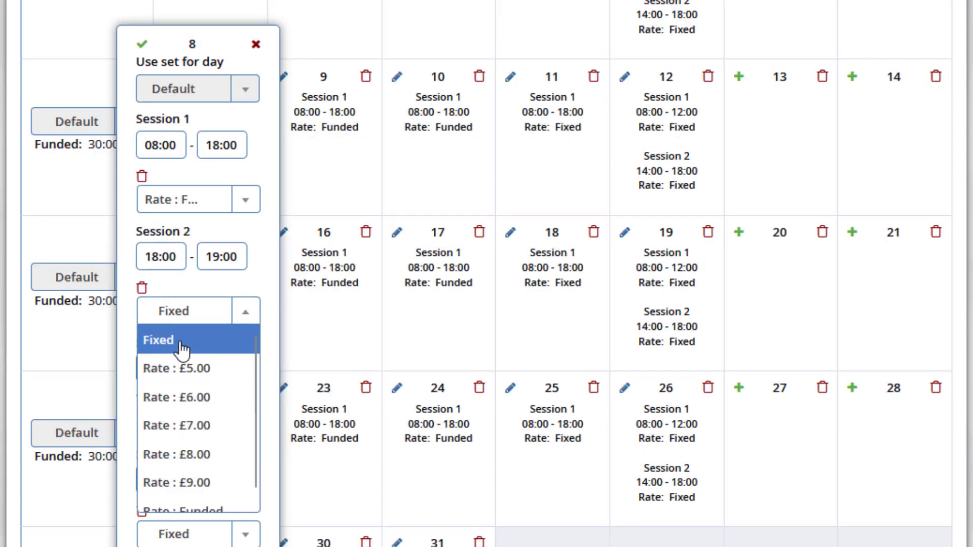
{"action": "left_click", "coordinate": [211, 378]}
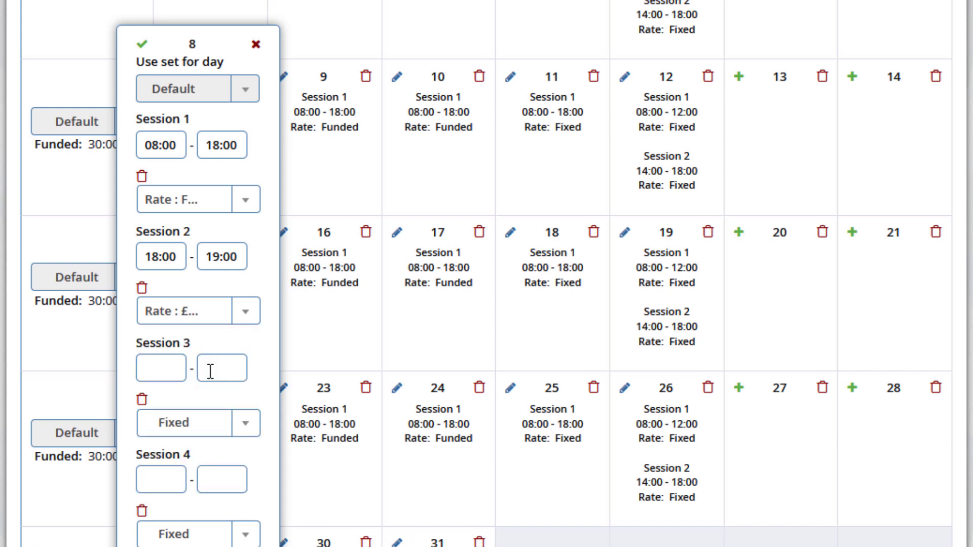
{"action": "left_click", "coordinate": [142, 46]}
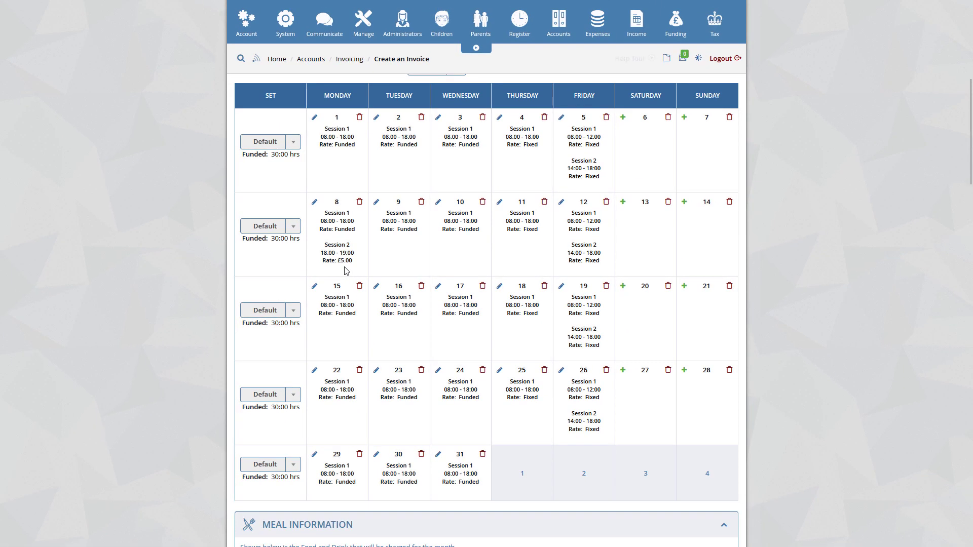
- Charge lunch, PM snack and dinner on Wednesday 3 in the invoice's meal calendar
{"action": "scroll", "coordinate": [346, 271], "scroll_direction": "up", "scroll_amount": 2}
{"action": "scroll", "coordinate": [346, 271], "scroll_direction": "up", "scroll_amount": 4}
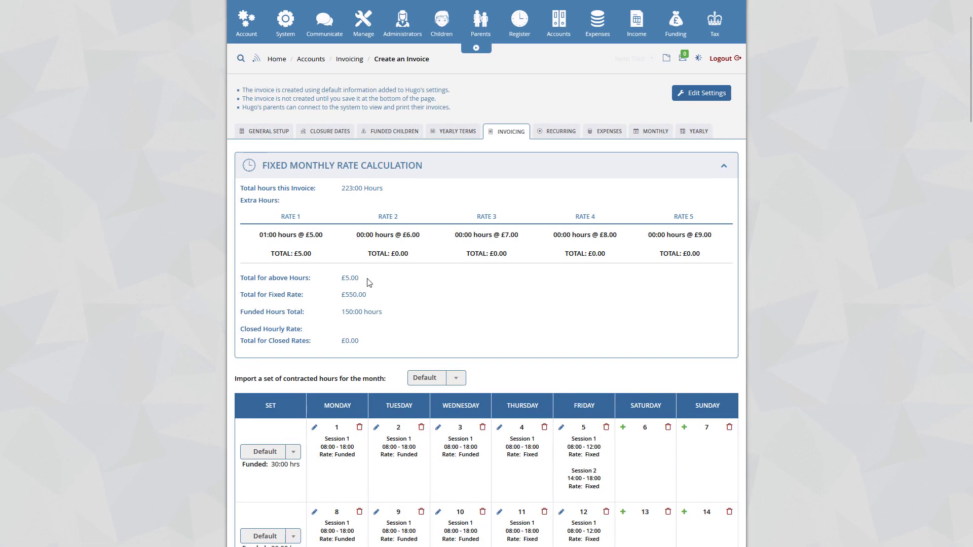
{"action": "scroll", "coordinate": [398, 280], "scroll_direction": "down", "scroll_amount": 5}
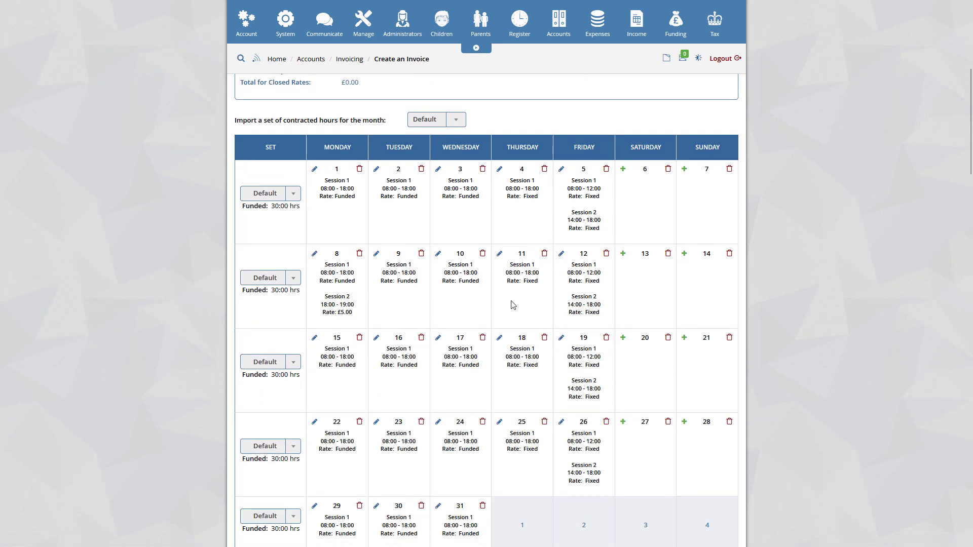
{"action": "scroll", "coordinate": [416, 316], "scroll_direction": "down", "scroll_amount": 7}
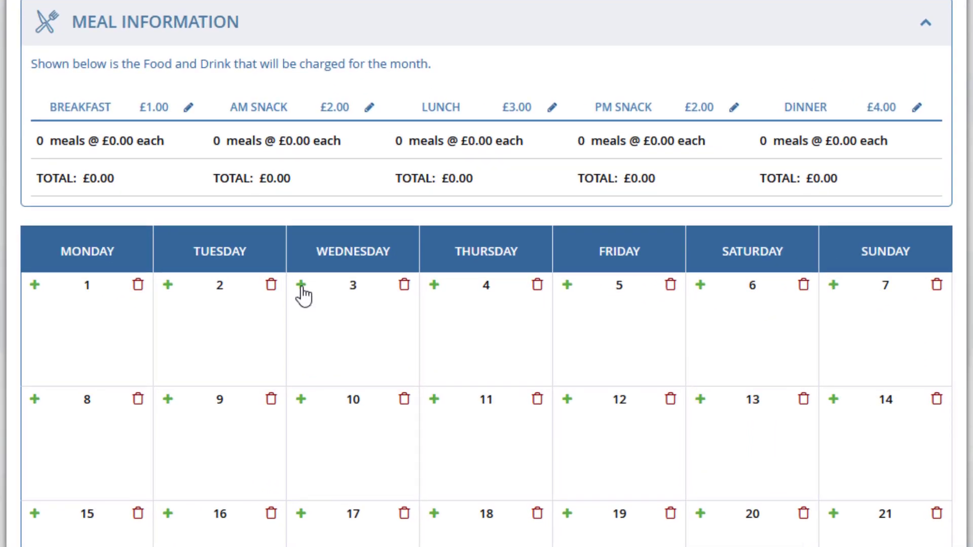
{"action": "left_click", "coordinate": [302, 286]}
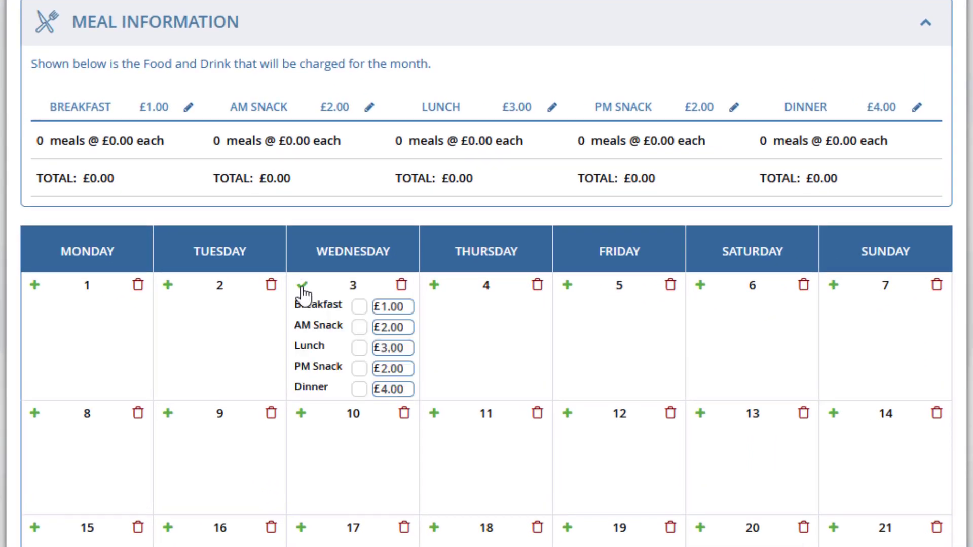
{"action": "left_click", "coordinate": [359, 349]}
{"action": "left_click", "coordinate": [360, 369]}
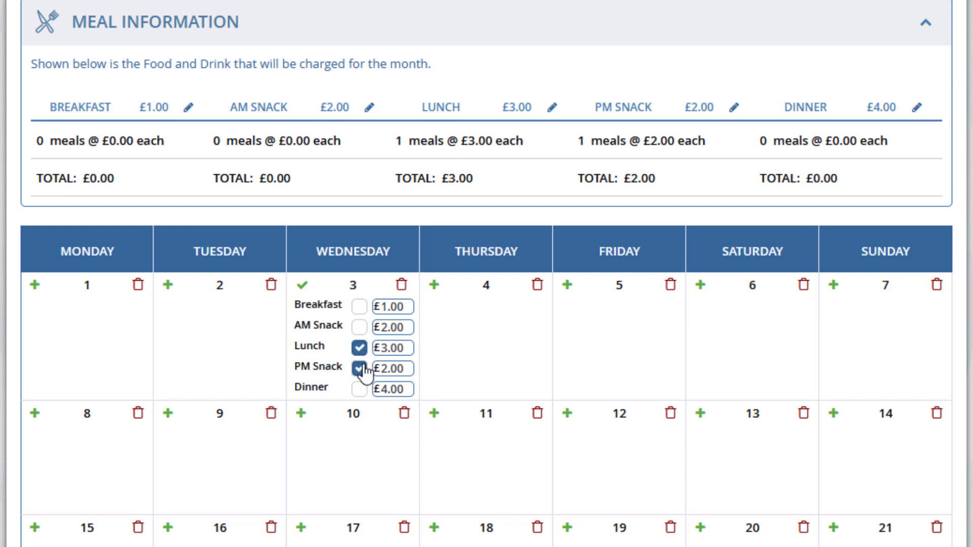
{"action": "left_click", "coordinate": [359, 390]}
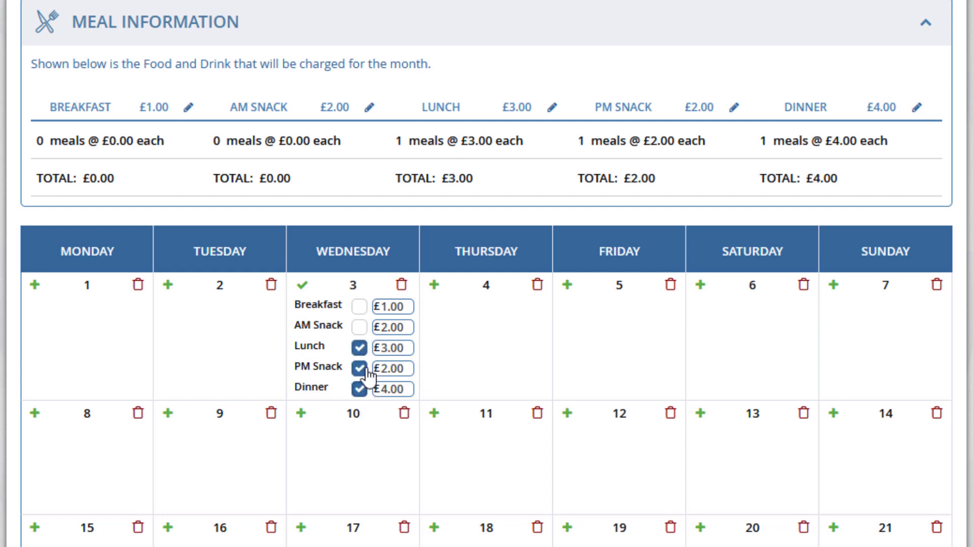
{"action": "left_click", "coordinate": [303, 286]}
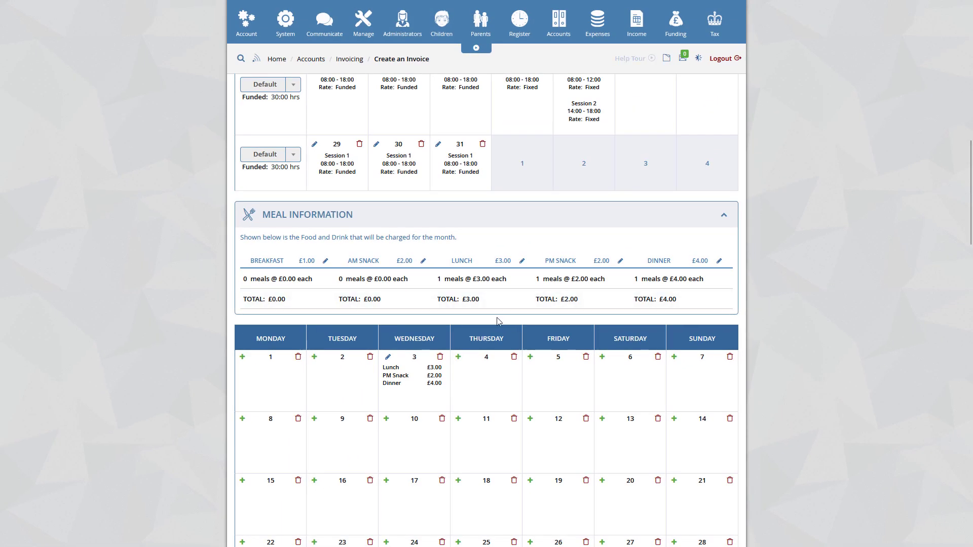
- Set the invoice number of the January 2024 invoice to 123
{"action": "scroll", "coordinate": [502, 320], "scroll_direction": "down", "scroll_amount": 10}
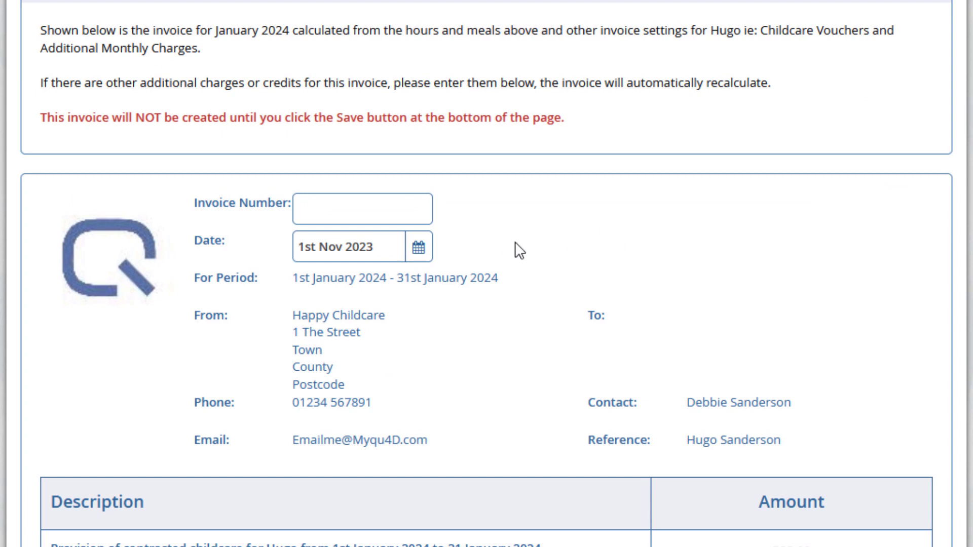
{"action": "left_click", "coordinate": [402, 206]}
{"action": "type", "text": "123"}
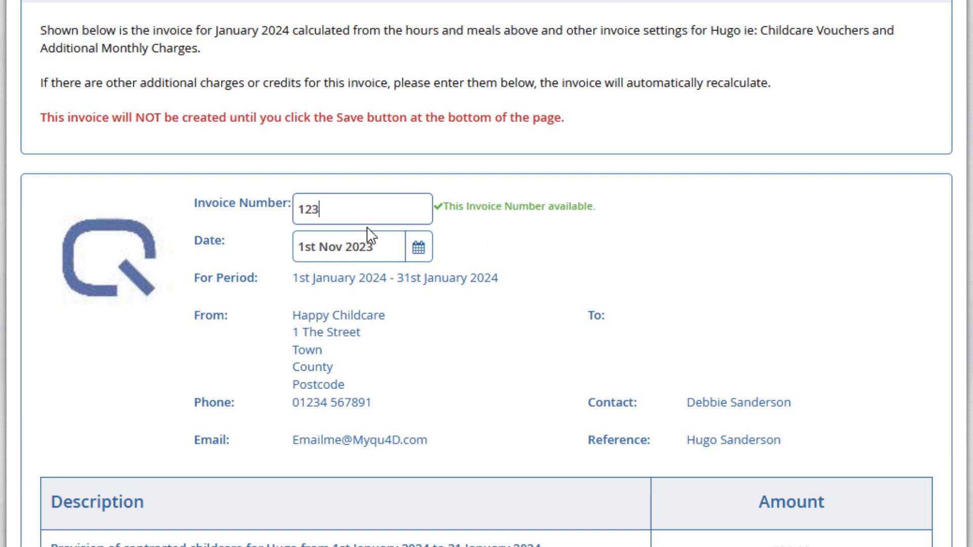
{"action": "left_click", "coordinate": [739, 225]}
- Add a one-off "Trip to the zoo" charge of £25.00 and a "Setting closure" credit of £50.00 to the invoice
{"action": "scroll", "coordinate": [426, 330], "scroll_direction": "down", "scroll_amount": 9}
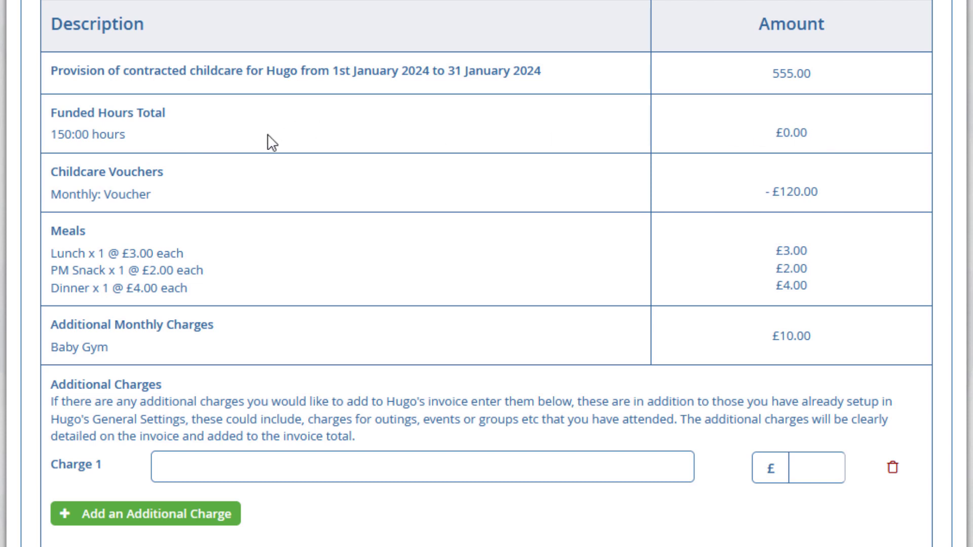
{"action": "scroll", "coordinate": [272, 144], "scroll_direction": "up", "scroll_amount": 5}
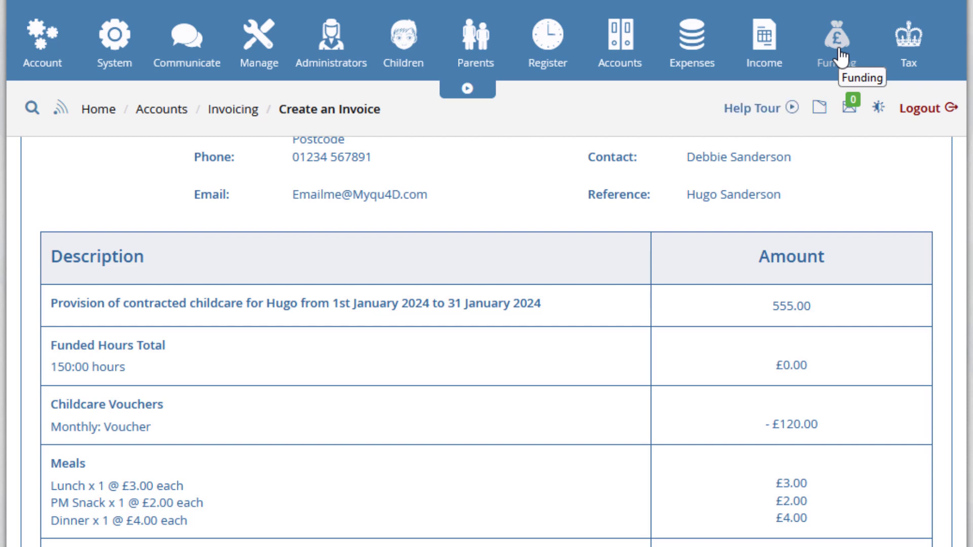
{"action": "scroll", "coordinate": [271, 434], "scroll_direction": "down", "scroll_amount": 5}
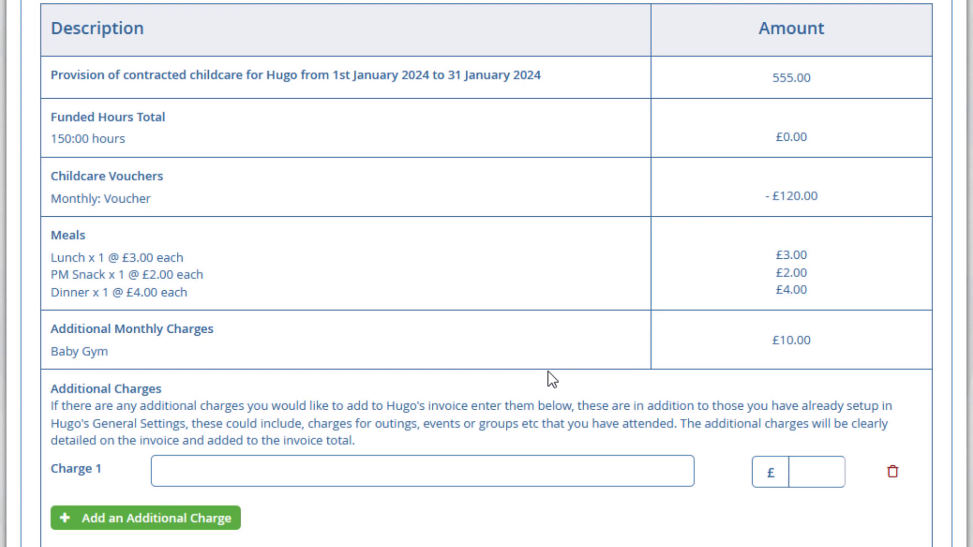
{"action": "scroll", "coordinate": [484, 381], "scroll_direction": "down", "scroll_amount": 4}
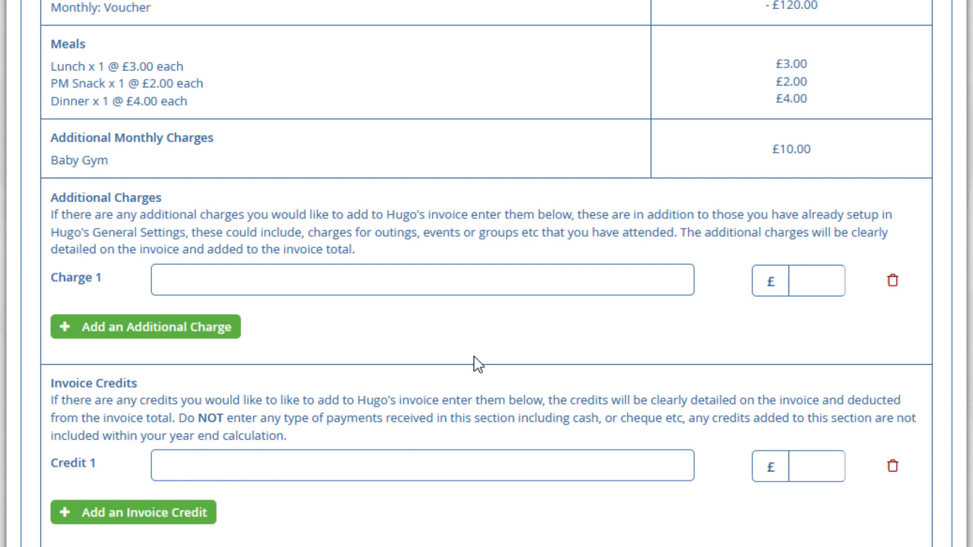
{"action": "left_click", "coordinate": [296, 280]}
{"action": "type", "text": "Trip to the zoo"}
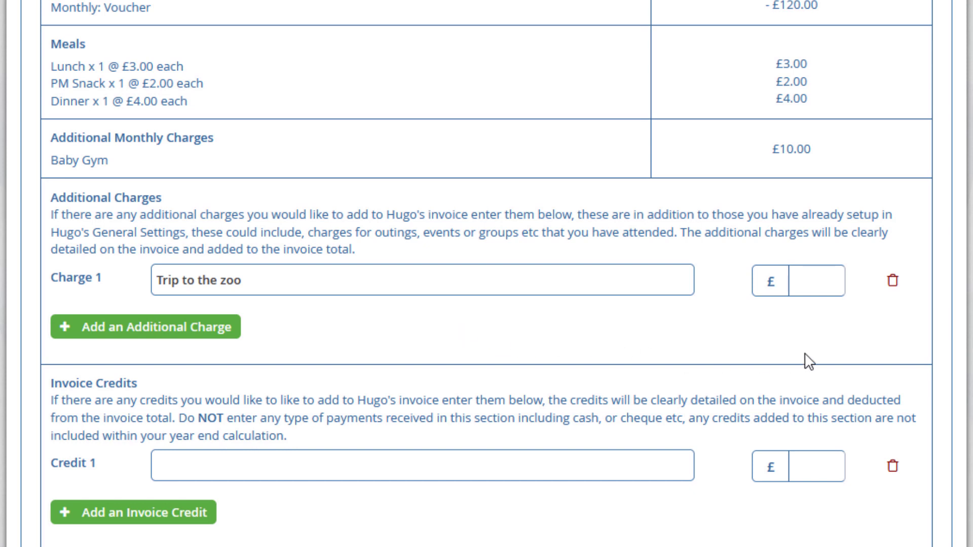
{"action": "left_click", "coordinate": [816, 288]}
{"action": "type", "text": "25.00"}
{"action": "scroll", "coordinate": [419, 428], "scroll_direction": "down", "scroll_amount": 5}
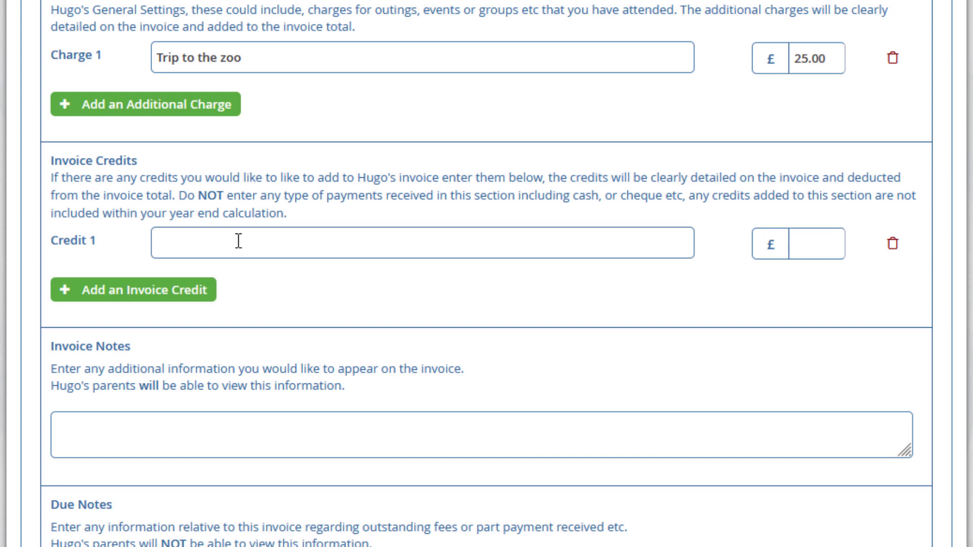
{"action": "left_click", "coordinate": [294, 241]}
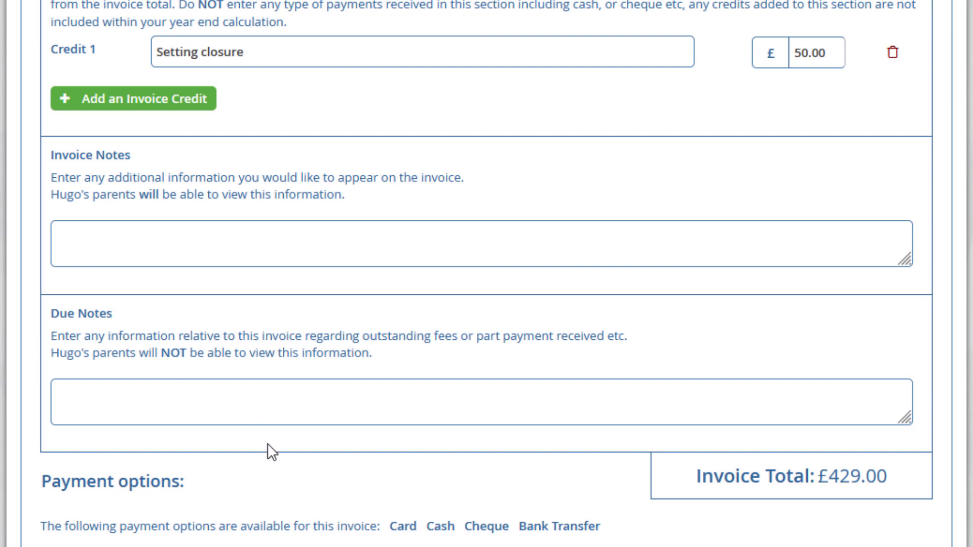
- Mark the invoice as complete, enable the email to parents, set the payment date to 7th Feb 2024 and save the invoice
{"action": "scroll", "coordinate": [272, 451], "scroll_direction": "down", "scroll_amount": 6}
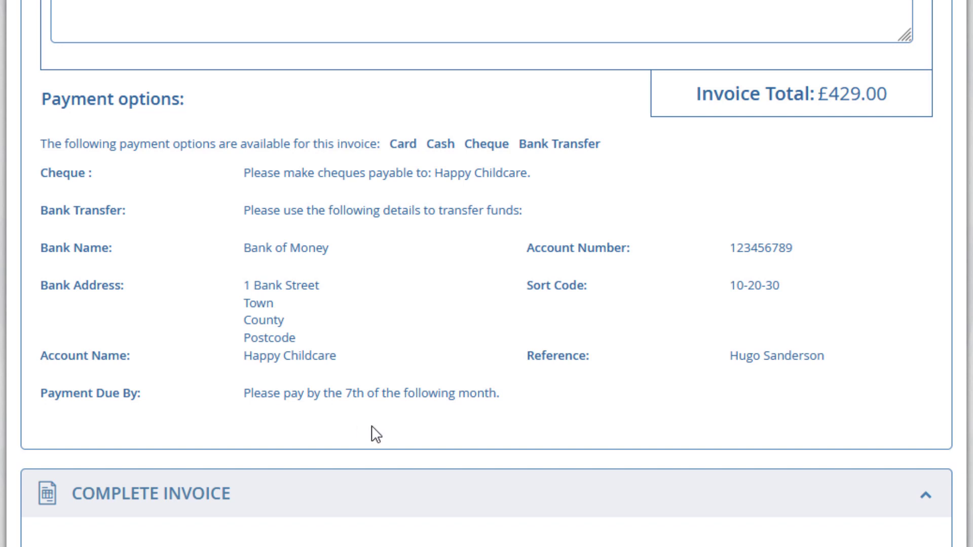
{"action": "scroll", "coordinate": [390, 421], "scroll_direction": "down", "scroll_amount": 5}
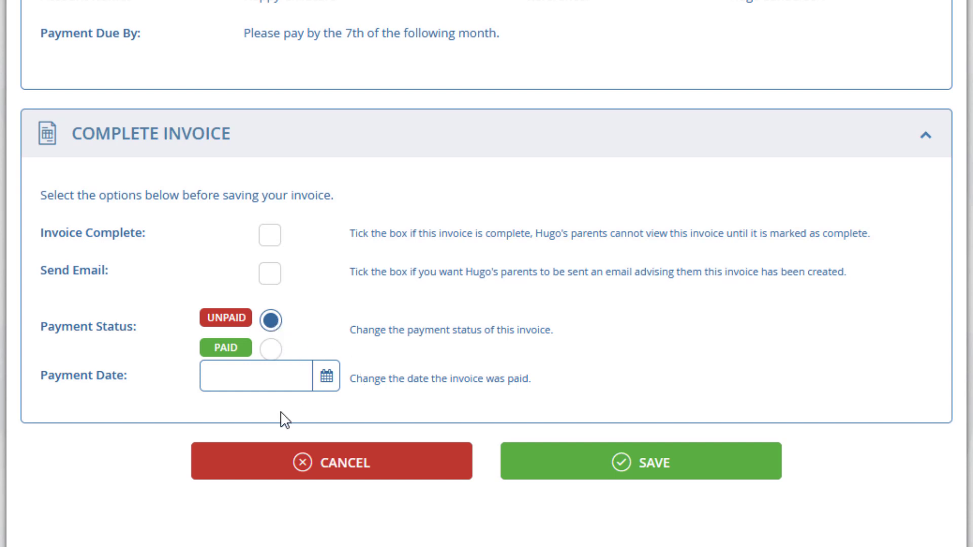
{"action": "left_click", "coordinate": [274, 247]}
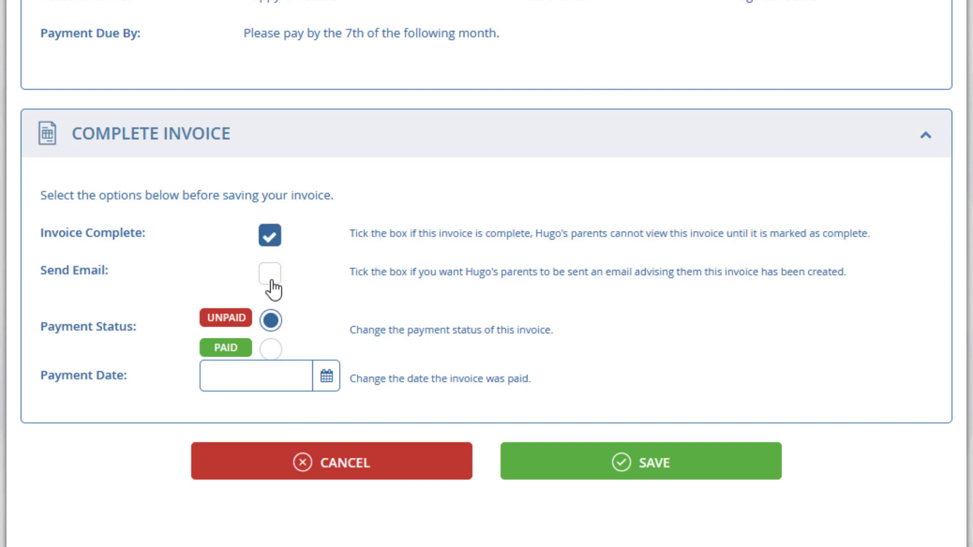
{"action": "left_click", "coordinate": [270, 274]}
{"action": "left_click", "coordinate": [326, 376]}
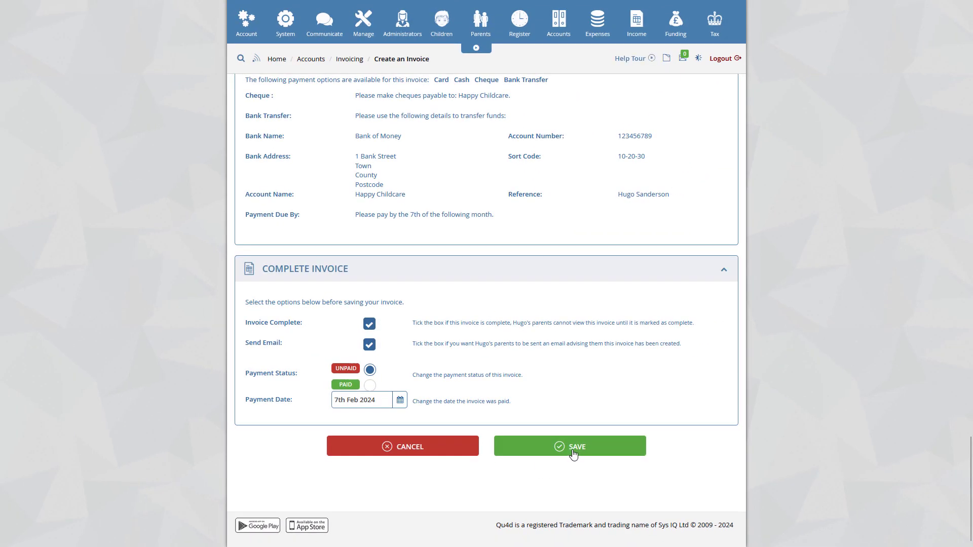
{"action": "left_click", "coordinate": [603, 454]}
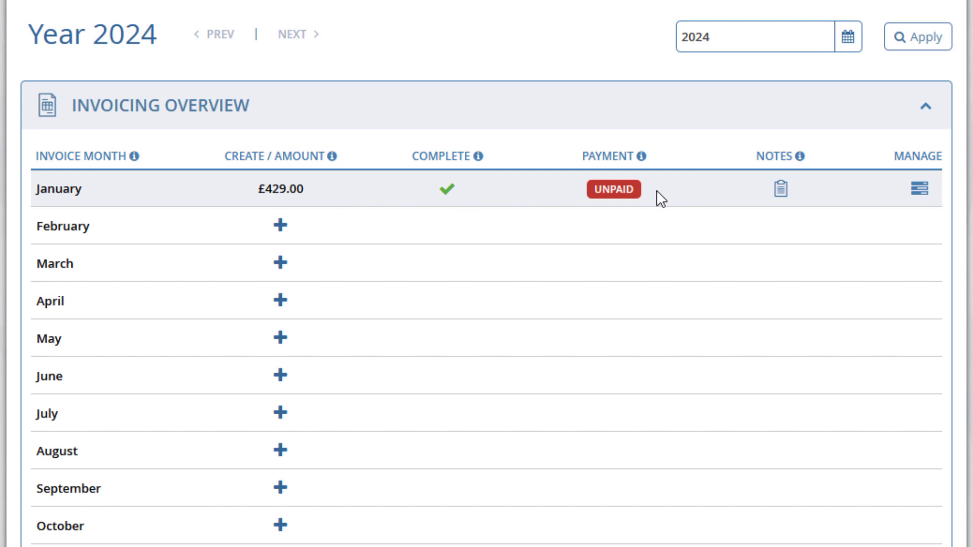
- Mark the January invoice as paid in the overview and check its notes and management options without adding a note
{"action": "left_click", "coordinate": [612, 193]}
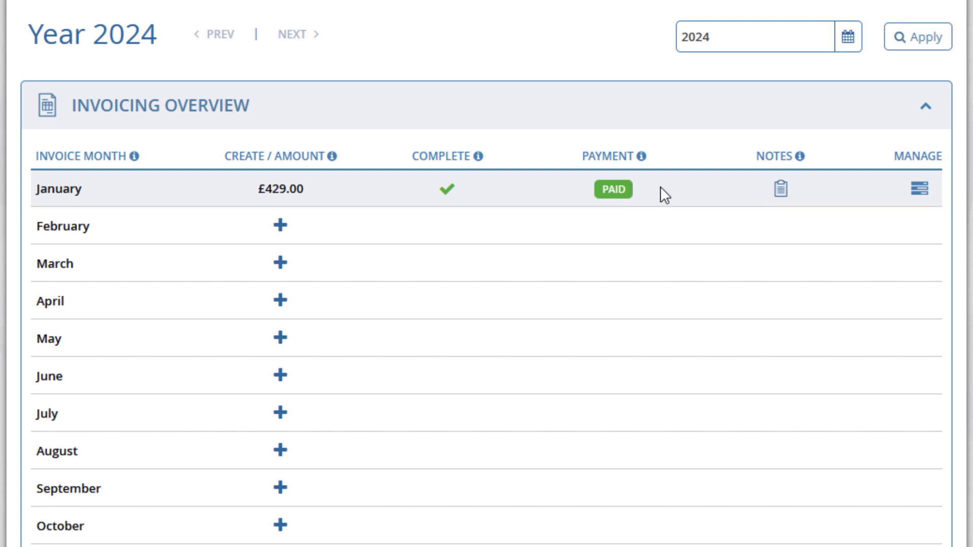
{"action": "left_click", "coordinate": [781, 191]}
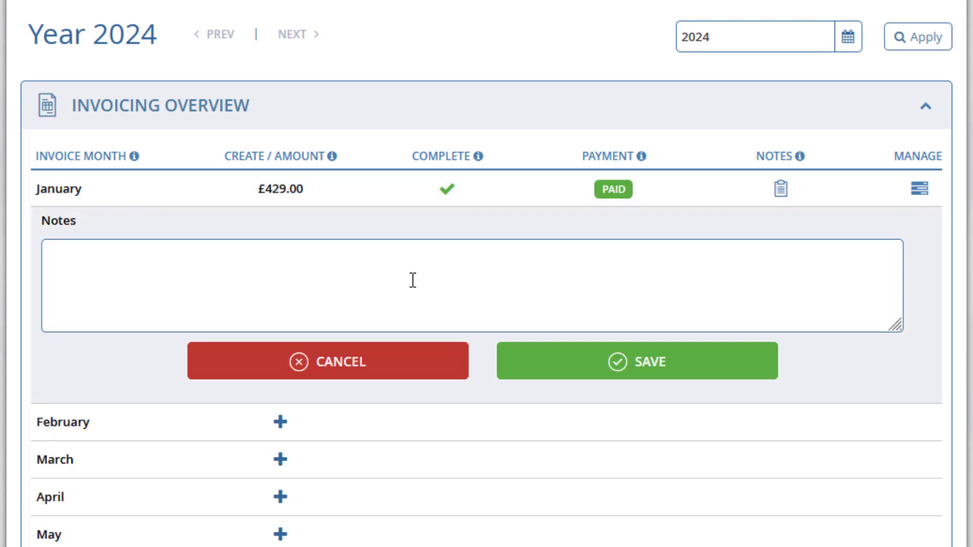
{"action": "left_click", "coordinate": [419, 369]}
{"action": "left_click", "coordinate": [920, 190]}
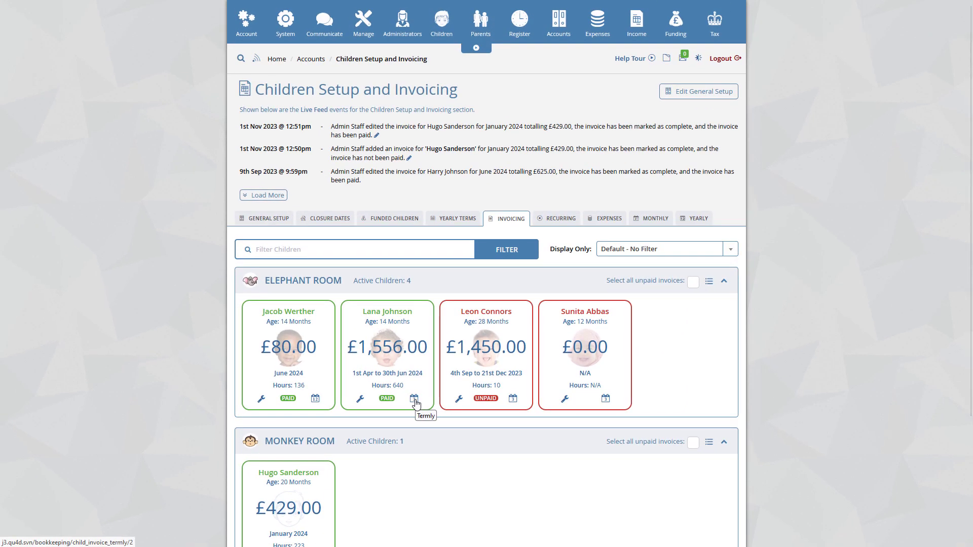
- View the termly invoicing of the Elephant Room child billed £1,556.00 and go to the Yearly Terms page in Accounts
{"action": "left_click", "coordinate": [395, 400]}
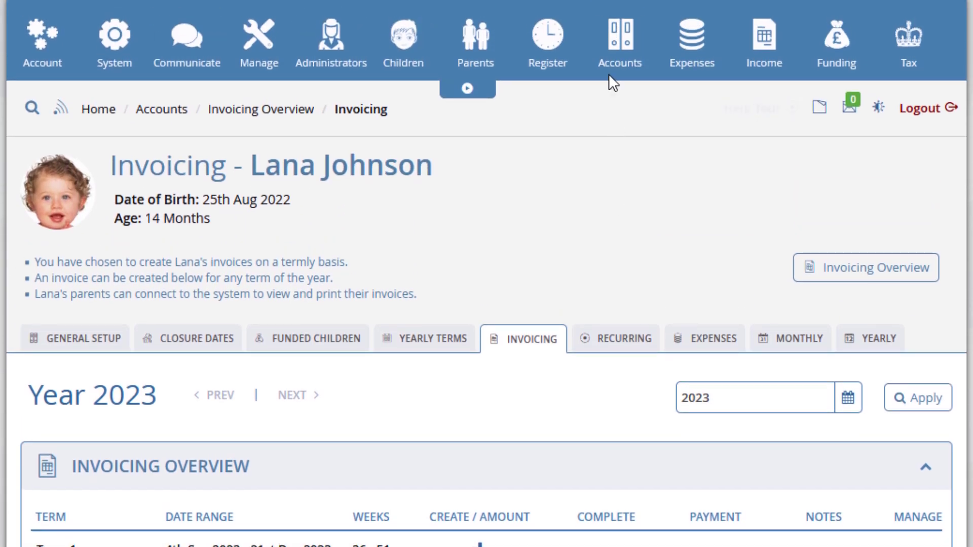
{"action": "mouse_move", "coordinate": [613, 68]}
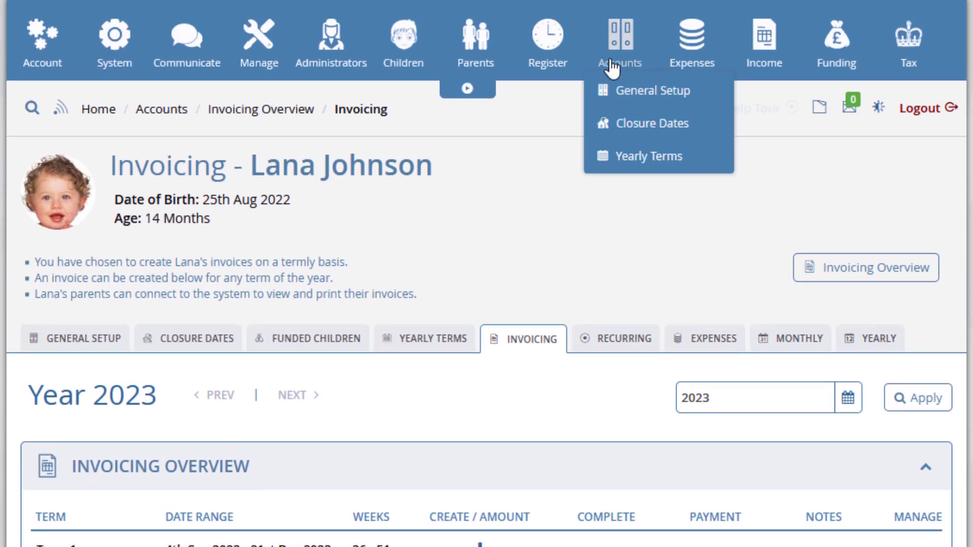
{"action": "left_click", "coordinate": [631, 157]}
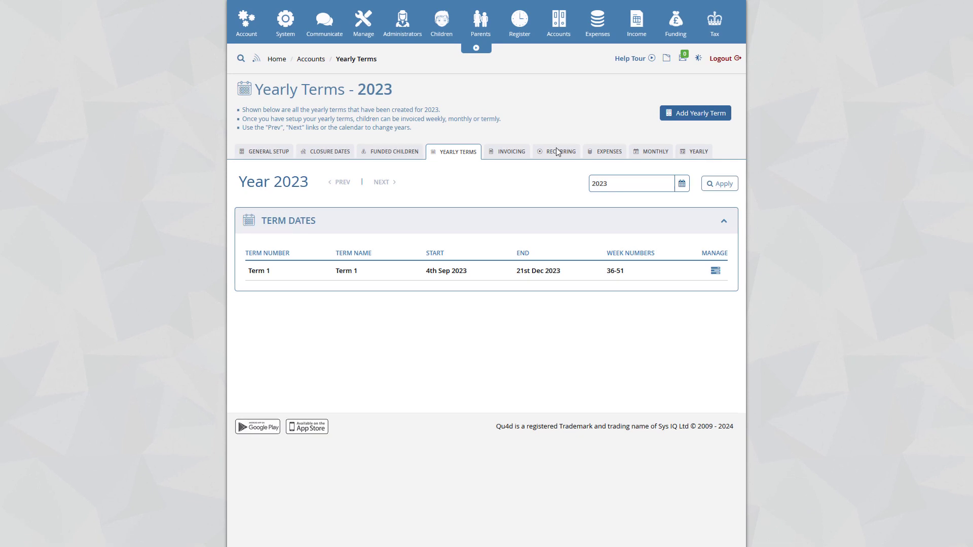